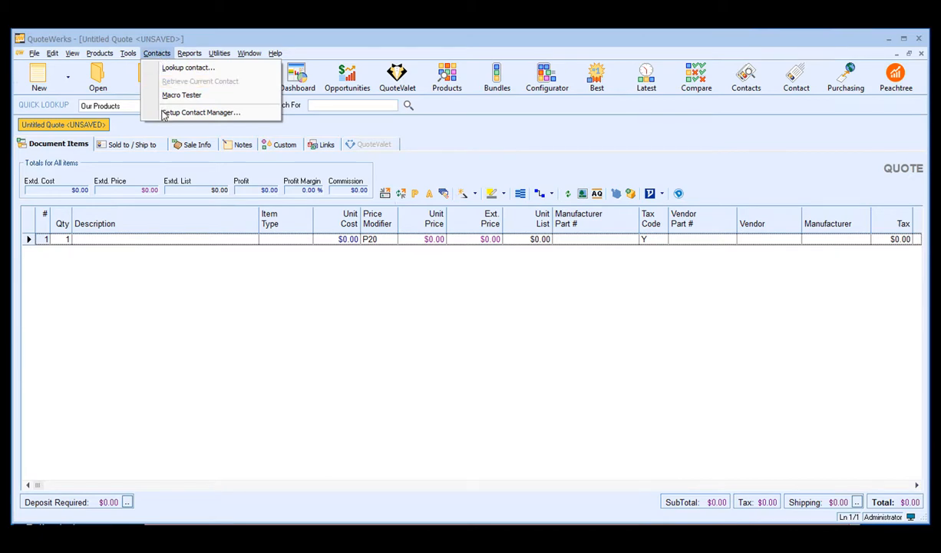
# - Set Kaseya BMS as the contact manager with server URL bms.kaseya.com, enter the company/tenant name, and test the connection
pyautogui.click(246, 113)
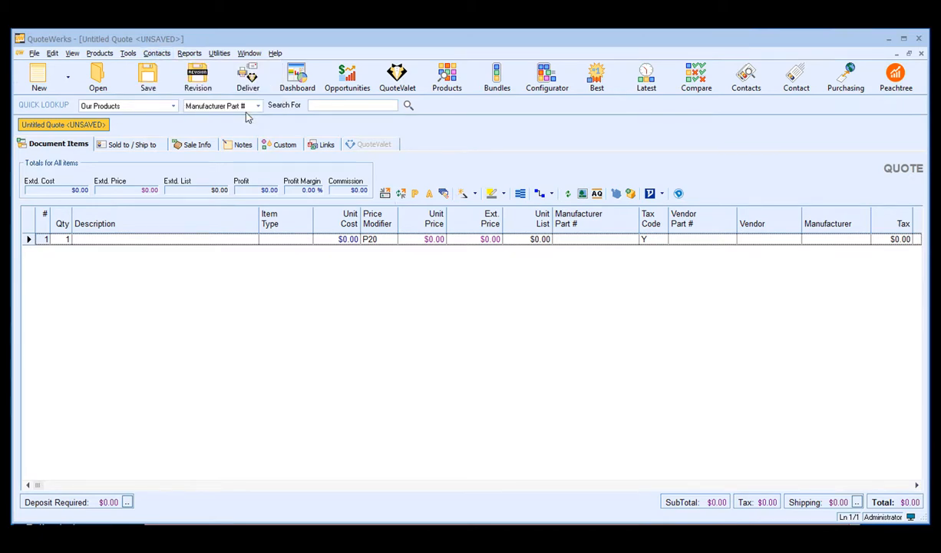
pyautogui.moveTo(547, 72); pyautogui.dragTo(473, 71)
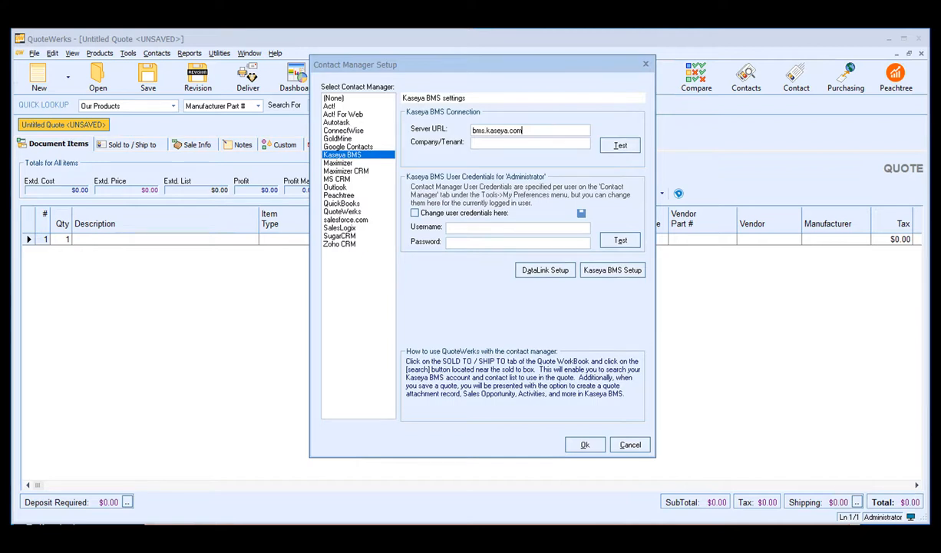
pyautogui.click(491, 143)
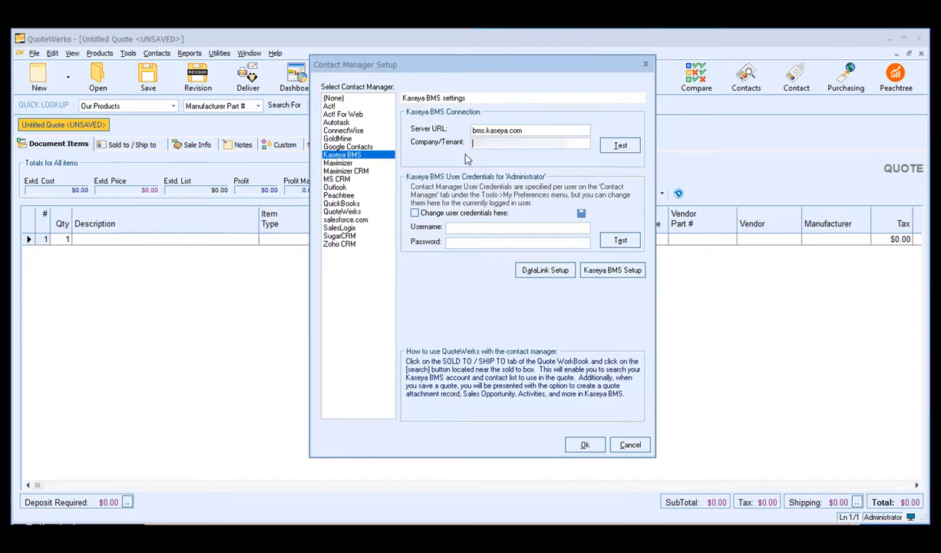
pyautogui.write('quotewerksdemo')
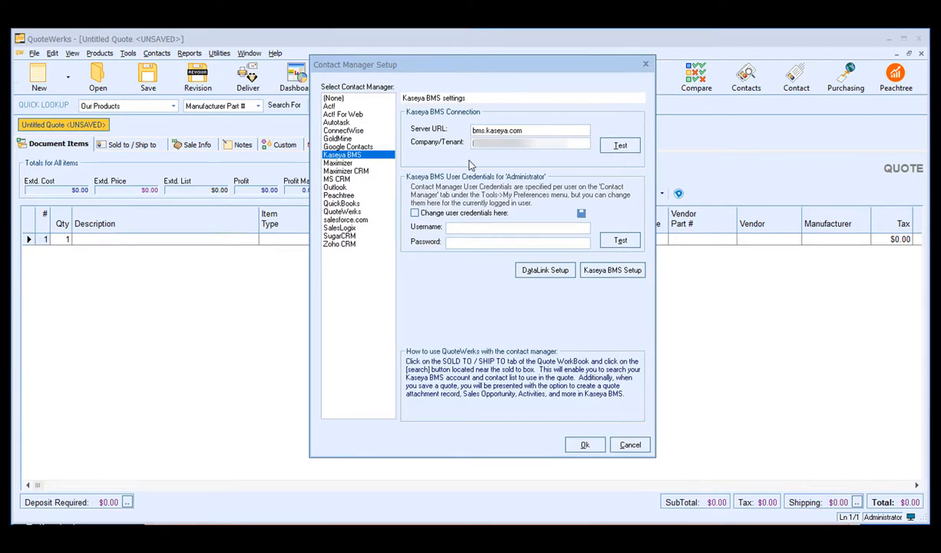
pyautogui.click(619, 146)
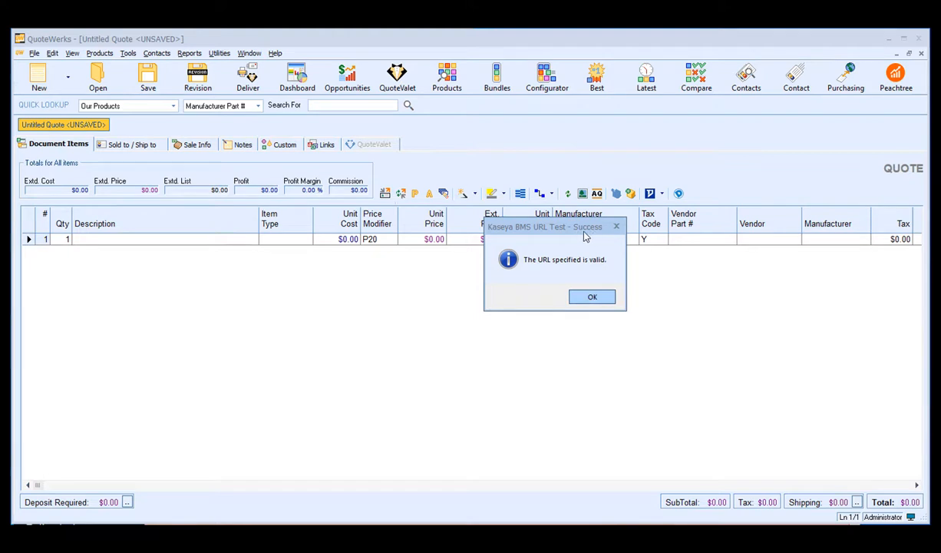
pyautogui.click(592, 298)
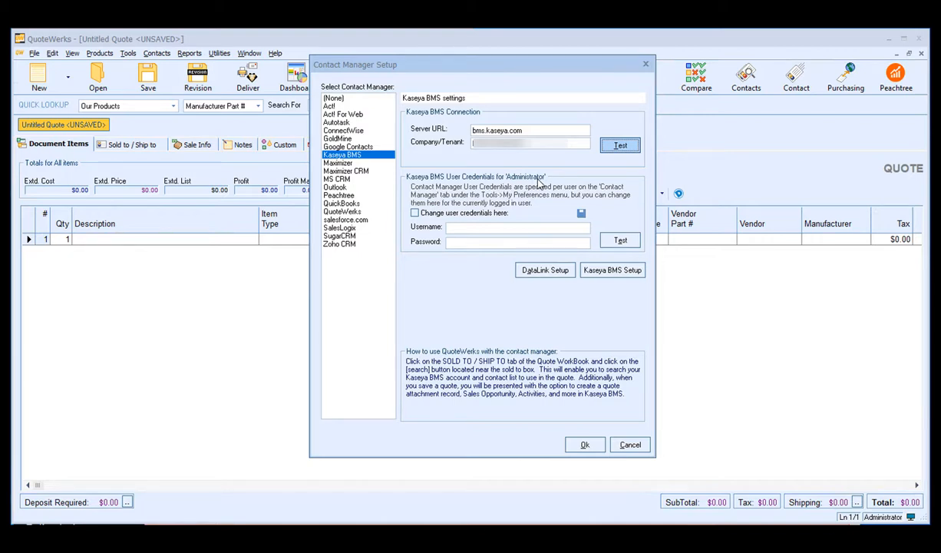
# - Allow changing the Kaseya BMS user credentials, enter the username and password, test the login, and accept the contact manager setup
pyautogui.click(433, 217)
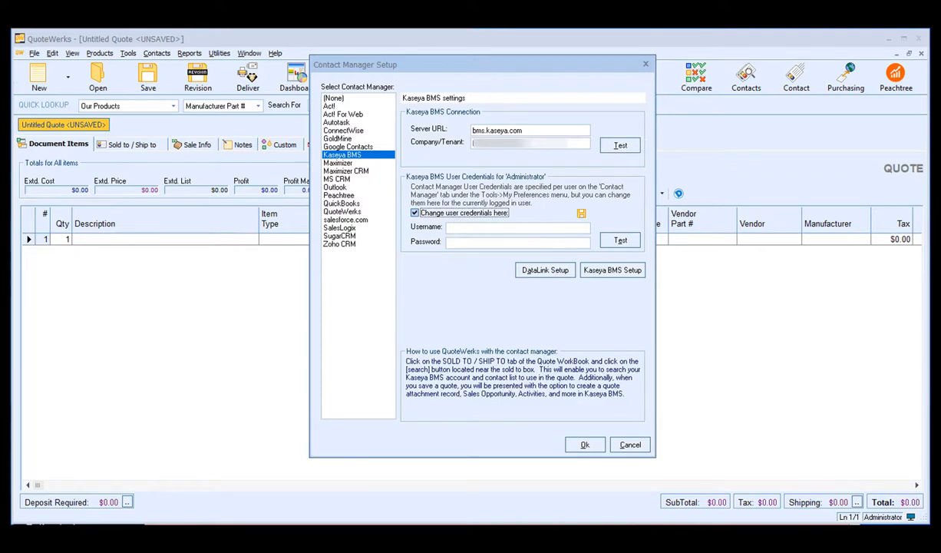
pyautogui.click(466, 228)
pyautogui.write('sa')
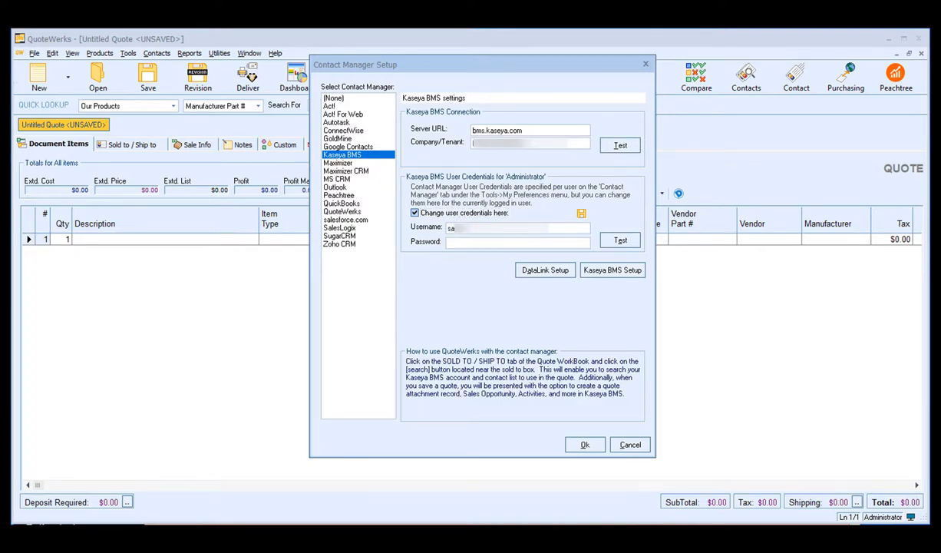
pyautogui.write('****')
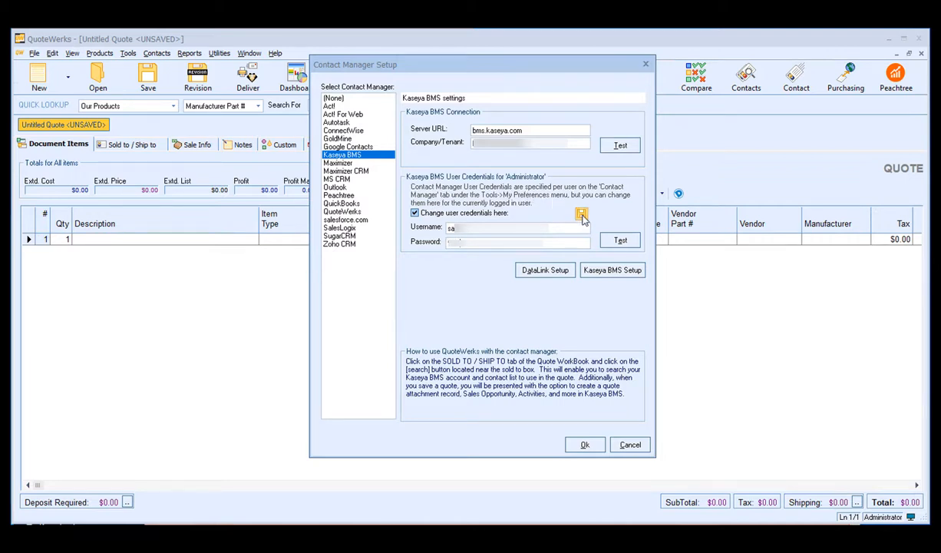
pyautogui.click(620, 242)
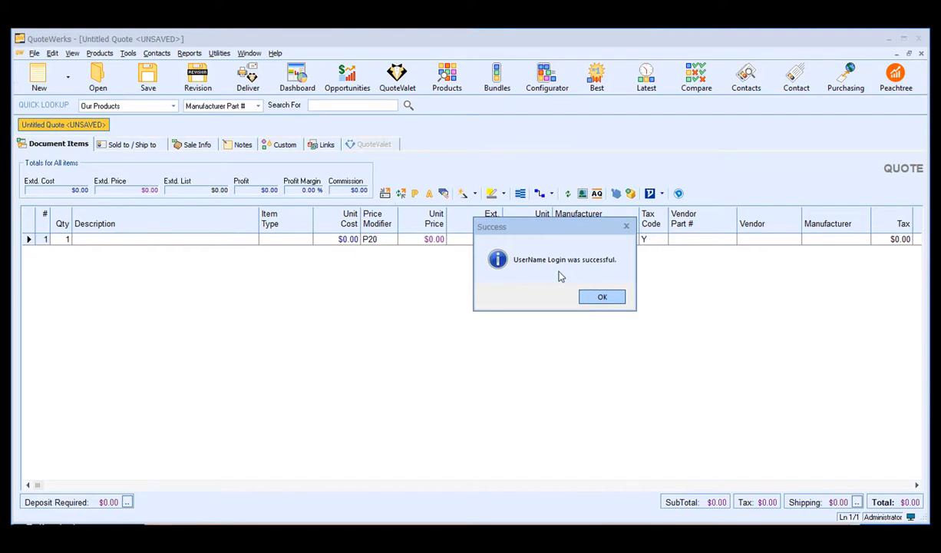
pyautogui.click(604, 297)
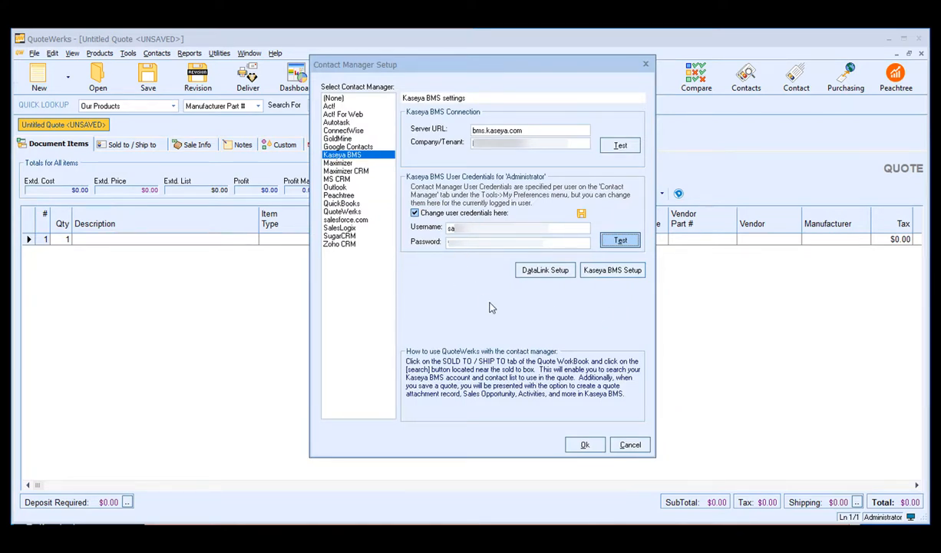
pyautogui.click(583, 445)
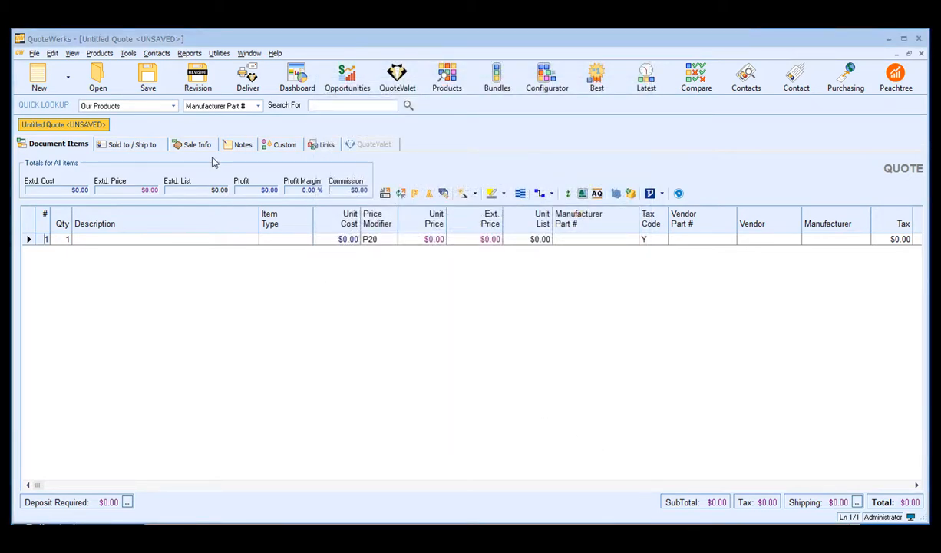
# - Check the stored Kaseya BMS login credentials in the administrator's contact manager preferences
pyautogui.click(128, 54)
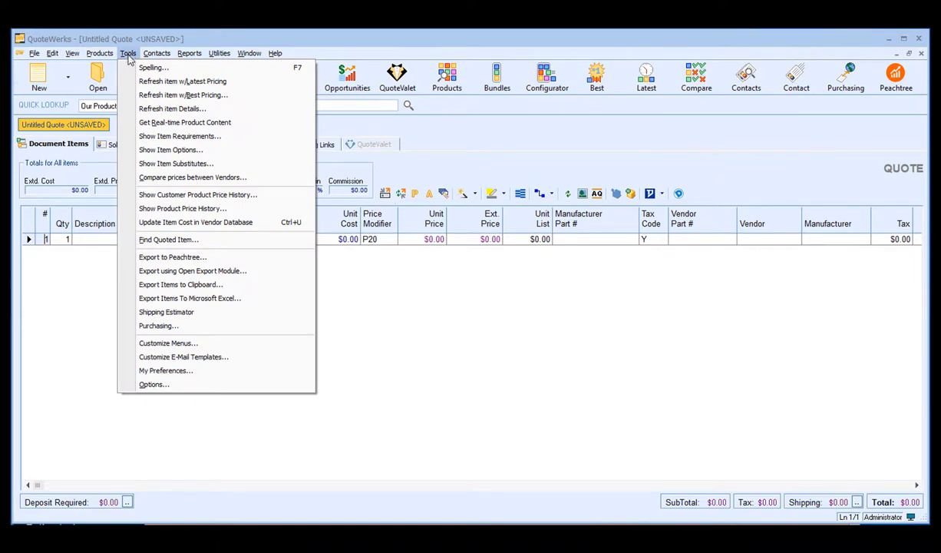
pyautogui.click(179, 374)
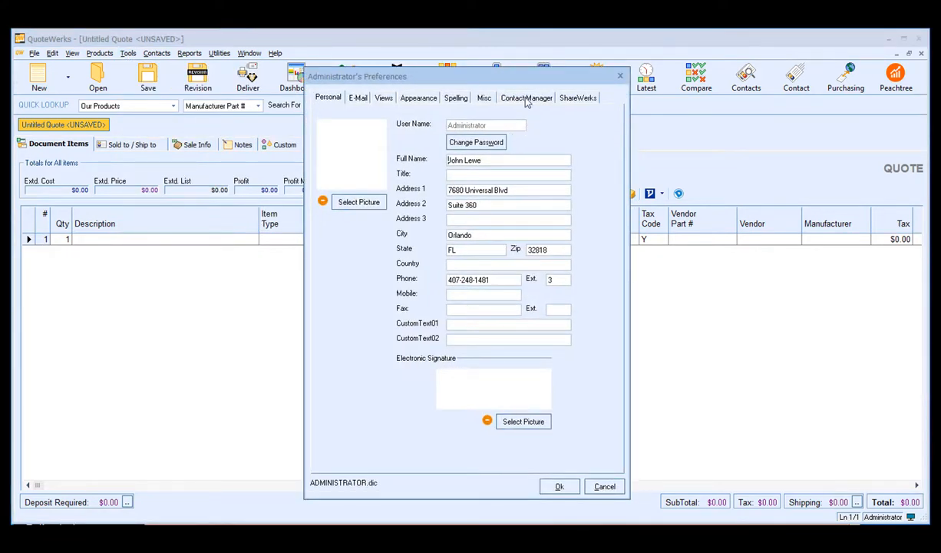
pyautogui.click(527, 98)
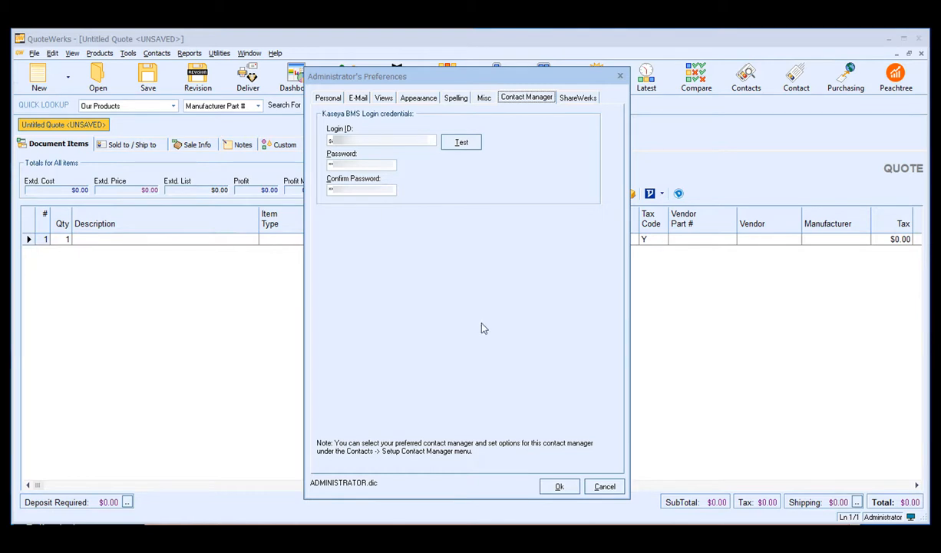
pyautogui.click(554, 486)
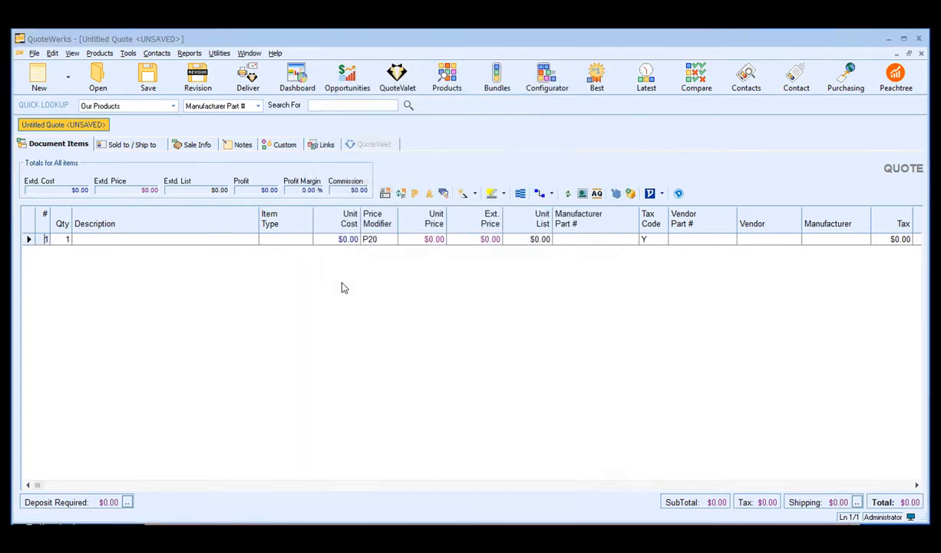
# - Open the Kaseya BMS setup from the contact manager settings and examine the choices for the default Open, Closed-Won and Closed-Lost opportunity statuses
pyautogui.click(157, 53)
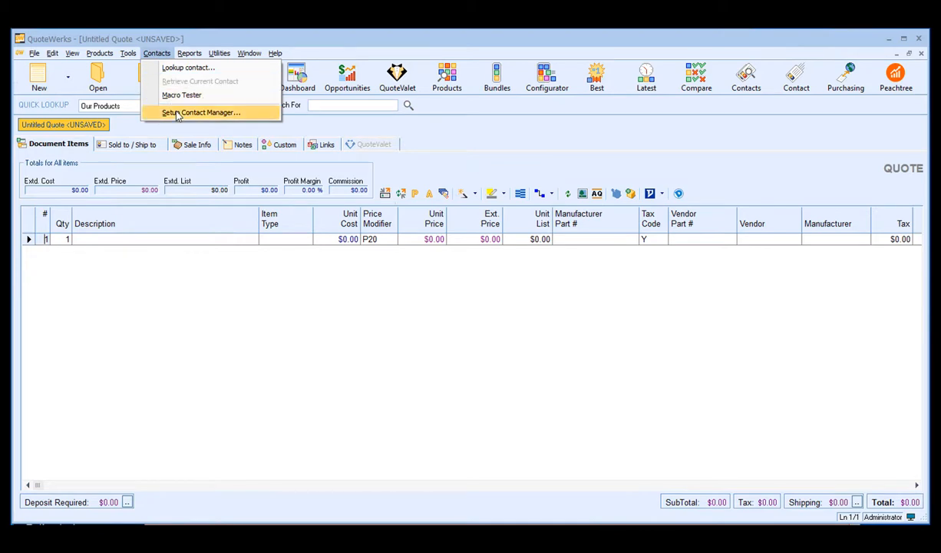
pyautogui.click(229, 112)
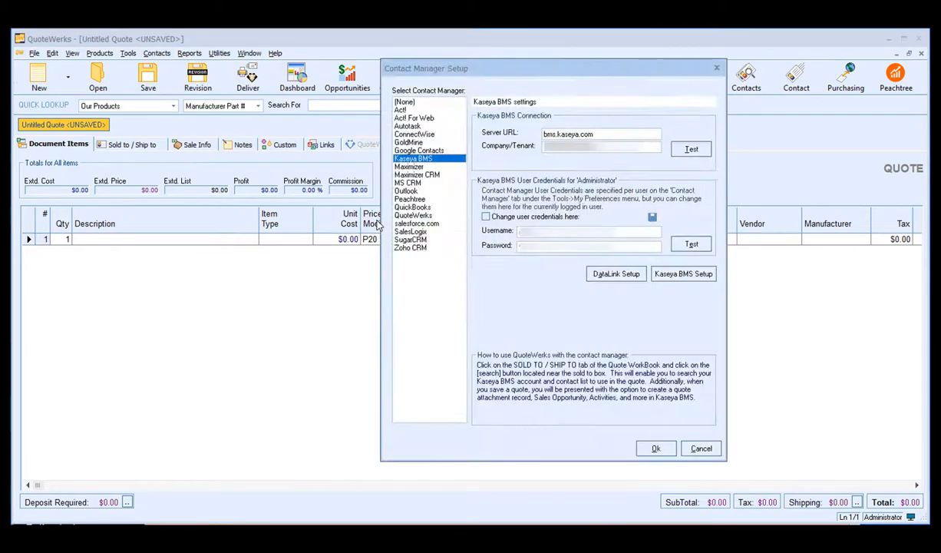
pyautogui.click(689, 282)
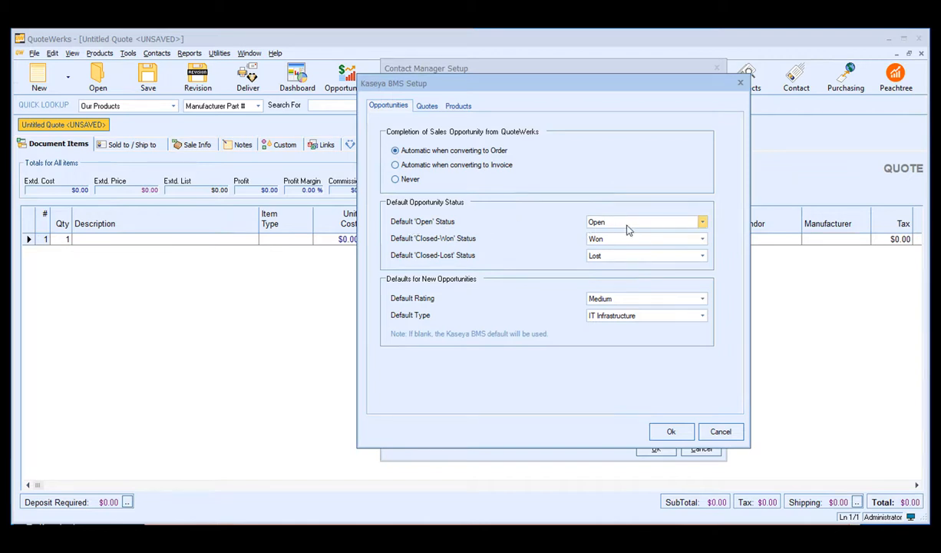
pyautogui.click(703, 223)
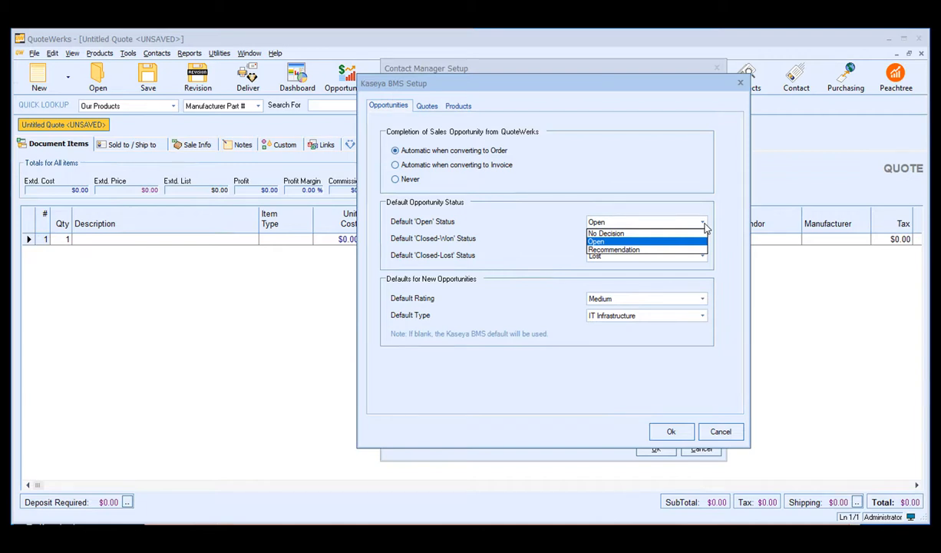
pyautogui.click(717, 226)
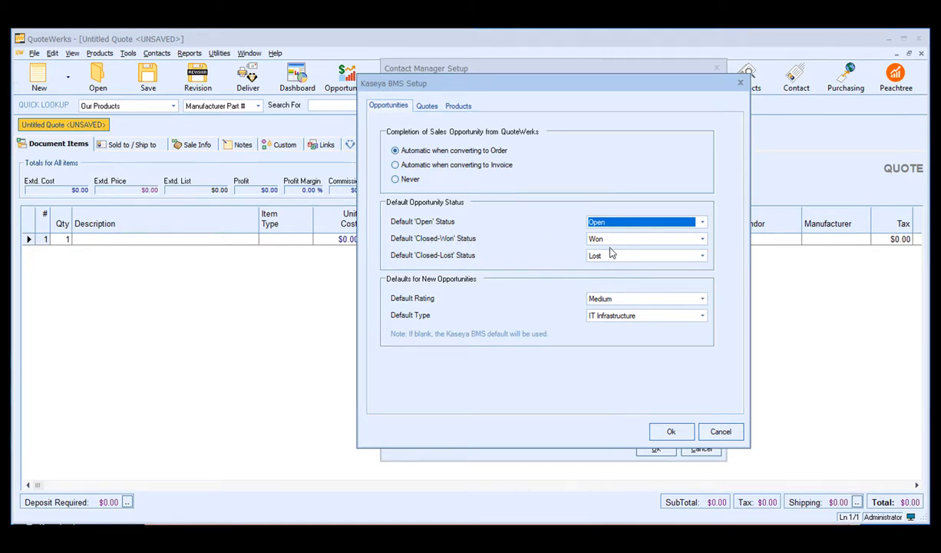
pyautogui.click(704, 241)
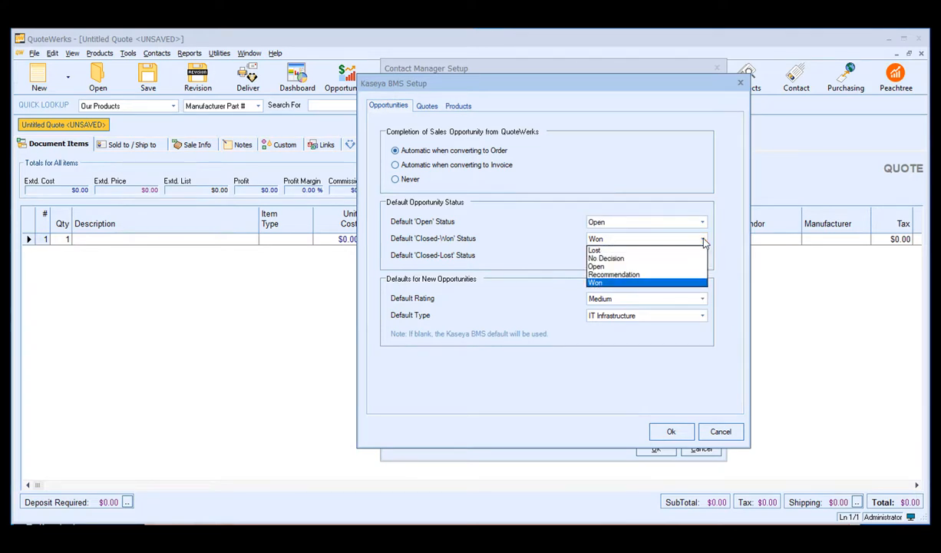
pyautogui.click(726, 243)
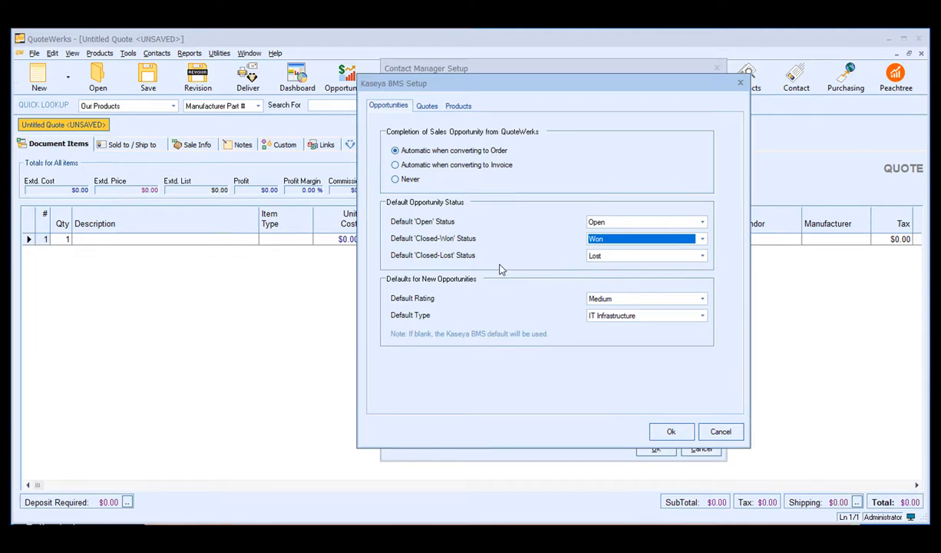
pyautogui.click(703, 258)
pyautogui.click(705, 261)
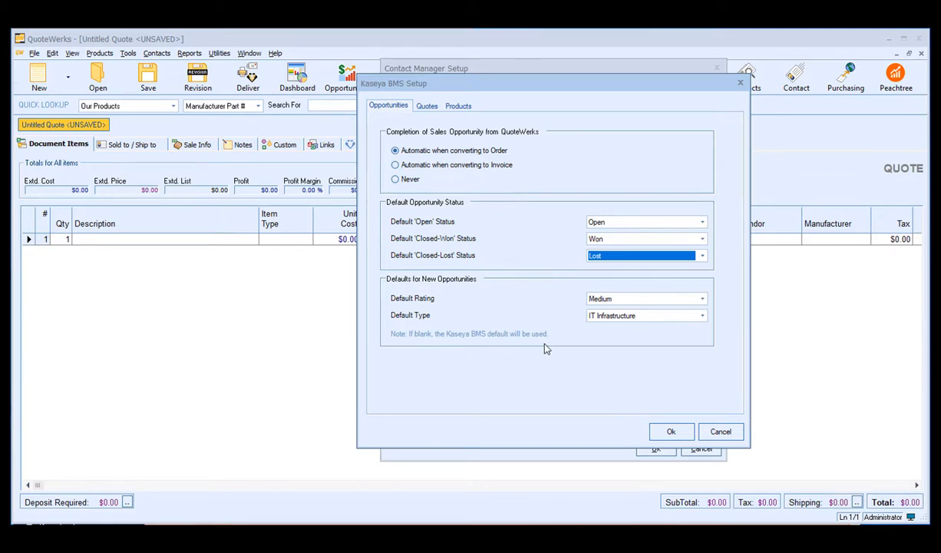
# - Examine the available default rating and default type choices for new opportunities
pyautogui.click(703, 298)
pyautogui.click(703, 300)
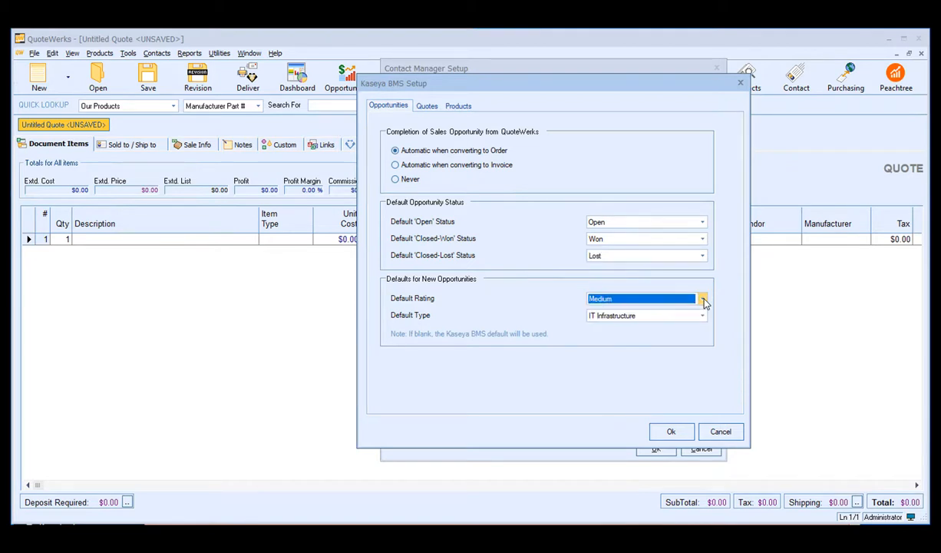
pyautogui.click(702, 316)
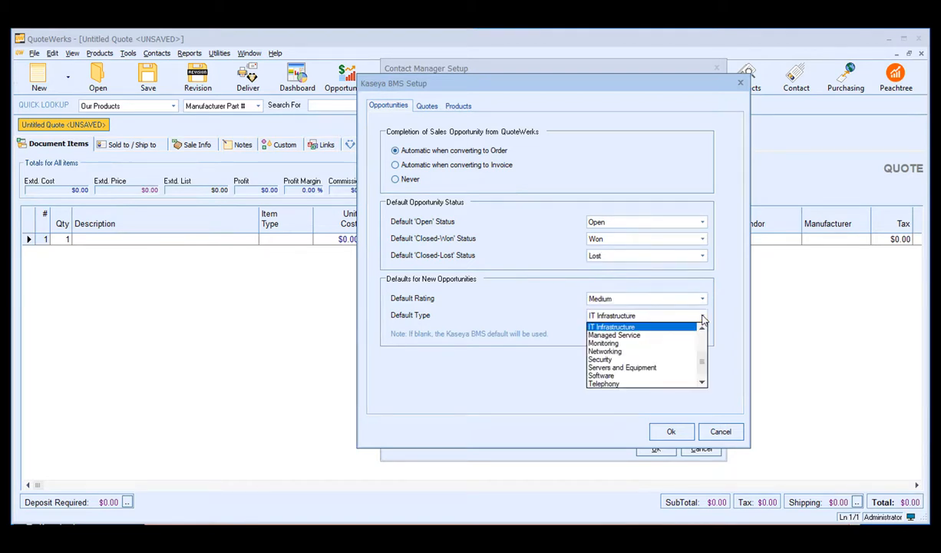
pyautogui.click(702, 317)
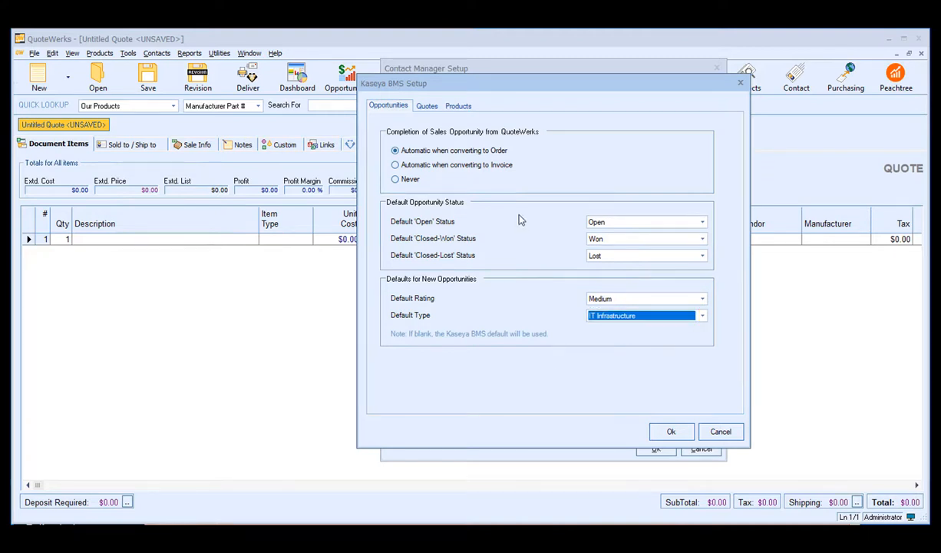
# - In the quote settings, enable service quote creation with new opportunities and map the PurchasingNotes field to Kaseya BMS's Quote Summary field
pyautogui.click(427, 108)
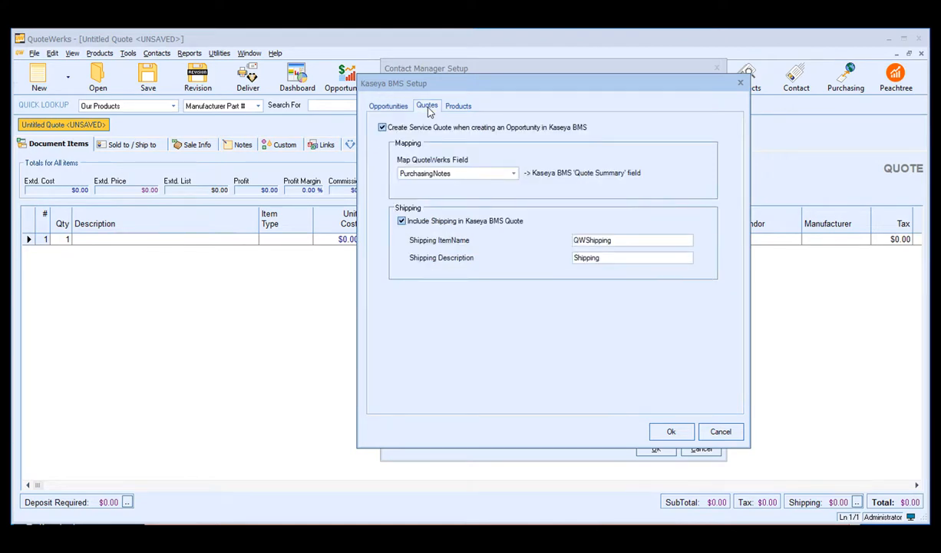
pyautogui.click(382, 128)
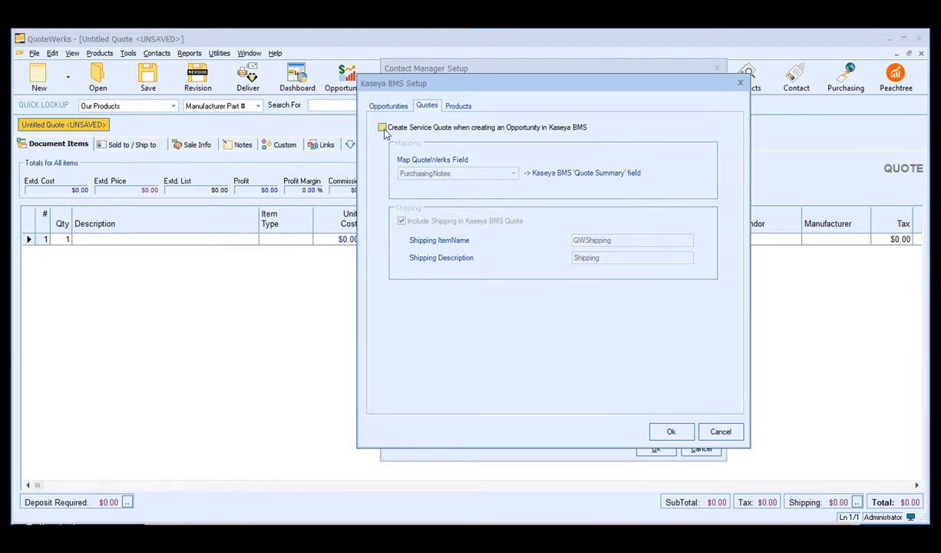
pyautogui.click(382, 128)
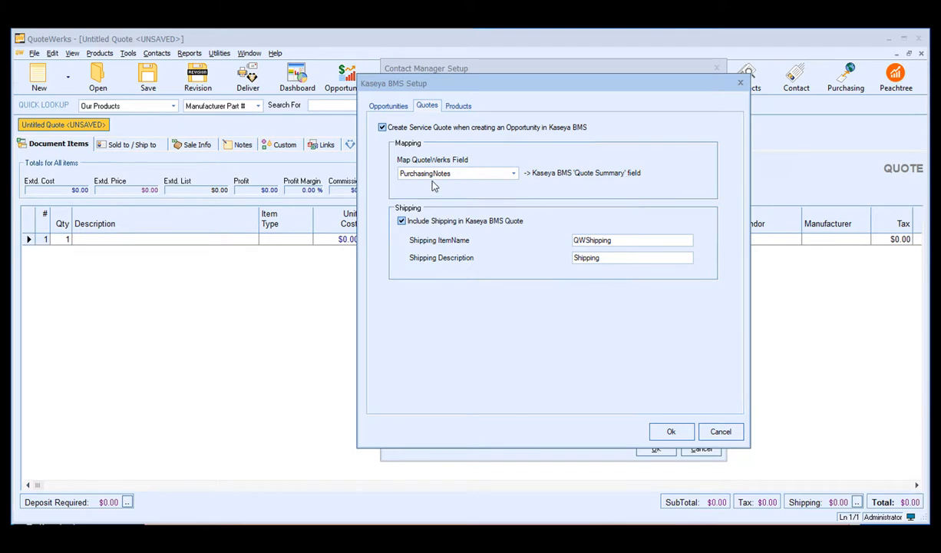
pyautogui.click(513, 173)
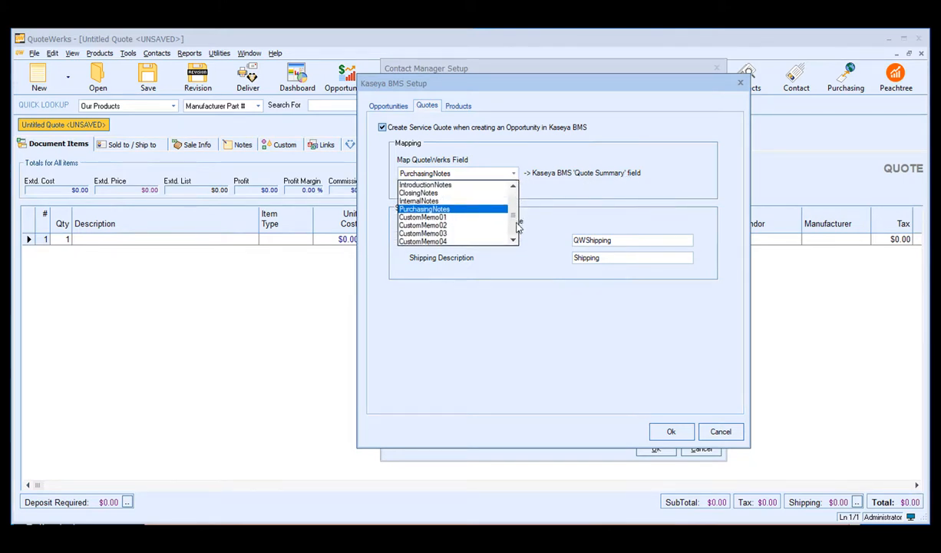
pyautogui.moveTo(515, 215); pyautogui.dragTo(515, 195)
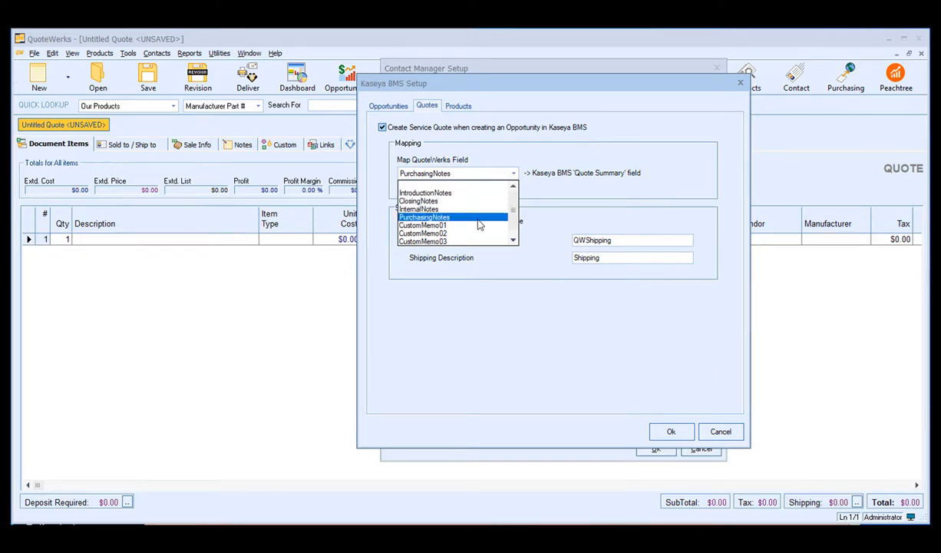
pyautogui.scroll(-1, 474, 223)
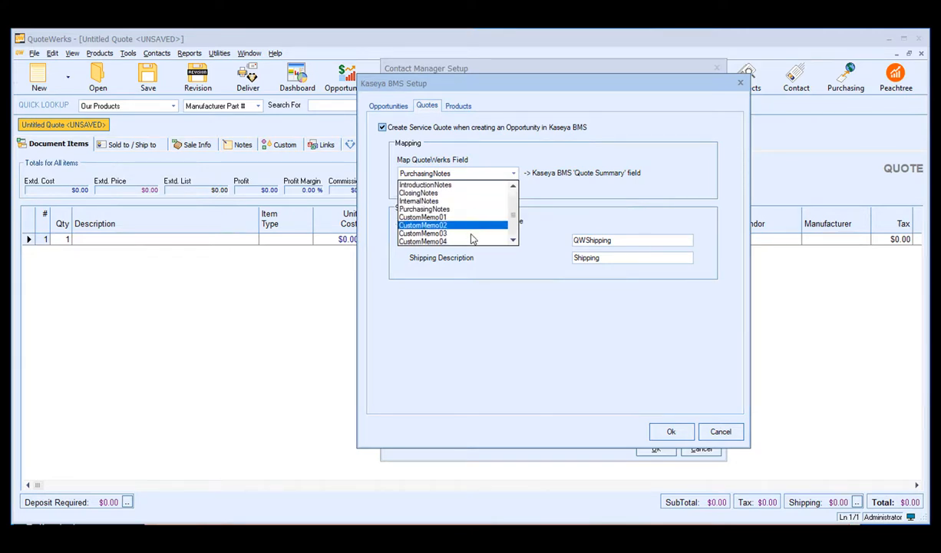
pyautogui.scroll(1, 479, 220)
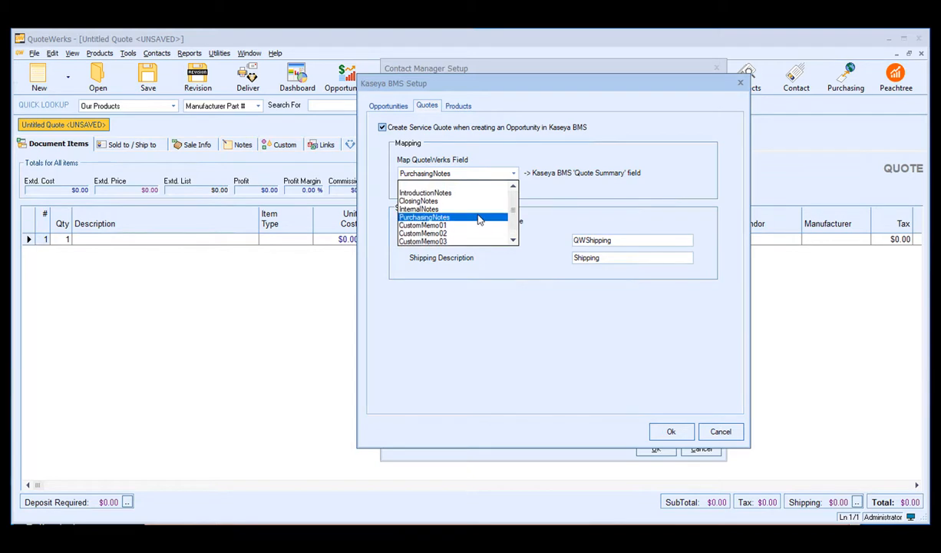
pyautogui.click(479, 218)
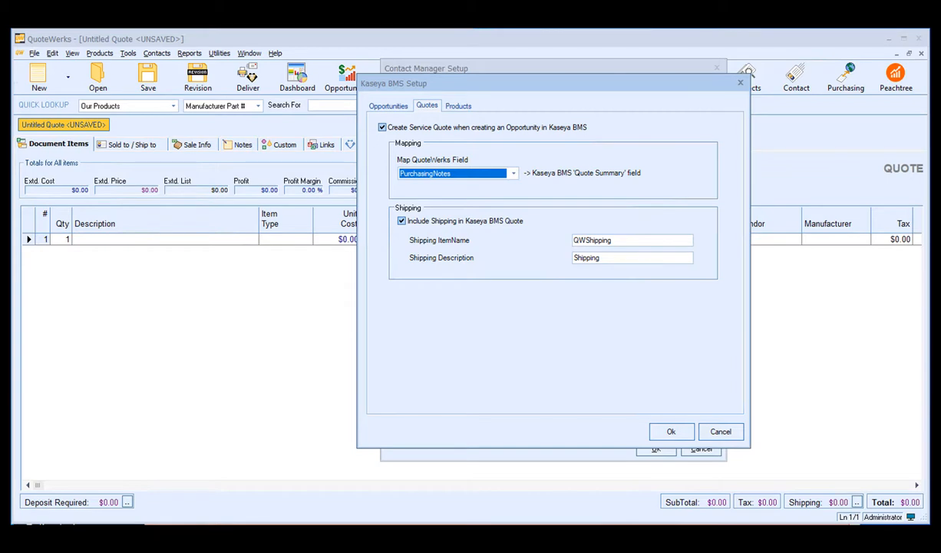
# - Check the shipping item name and shipping description used when including shipping in Kaseya BMS quotes
pyautogui.click(614, 240)
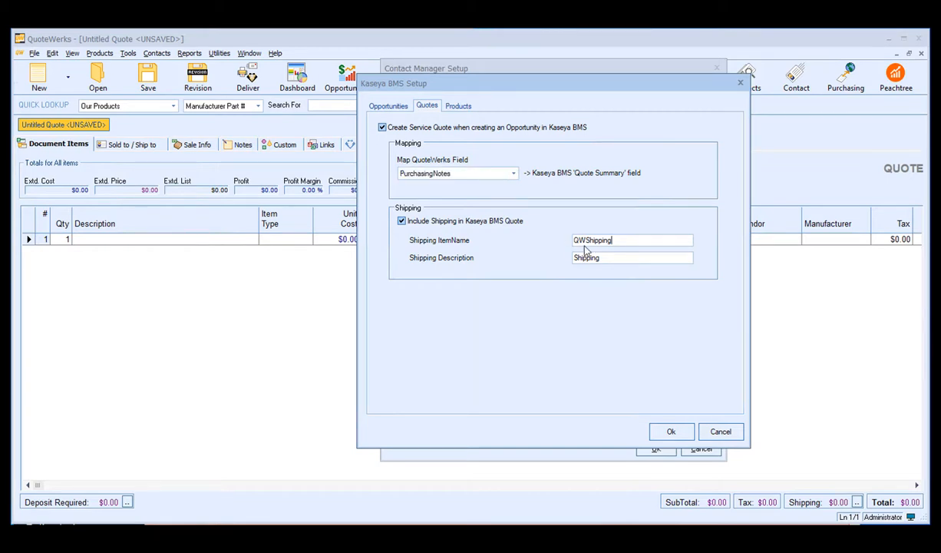
pyautogui.press('Tab')
pyautogui.click(611, 239)
# - Examine the default warehouse choices in the general product settings
pyautogui.click(460, 106)
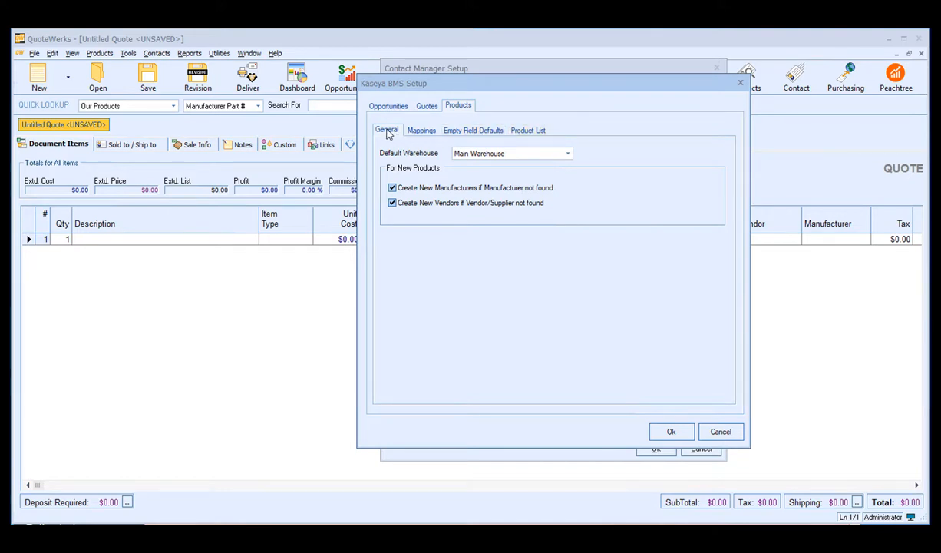
pyautogui.click(568, 154)
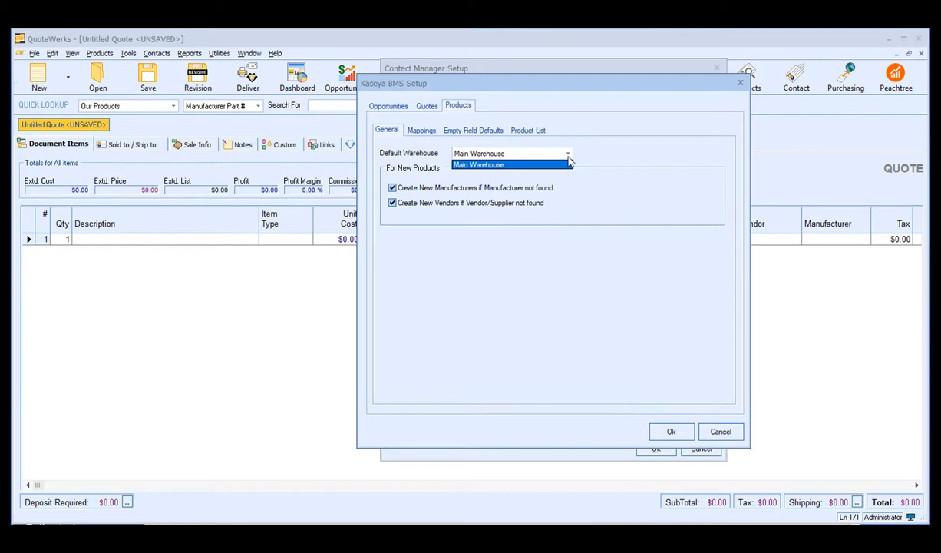
pyautogui.click(610, 158)
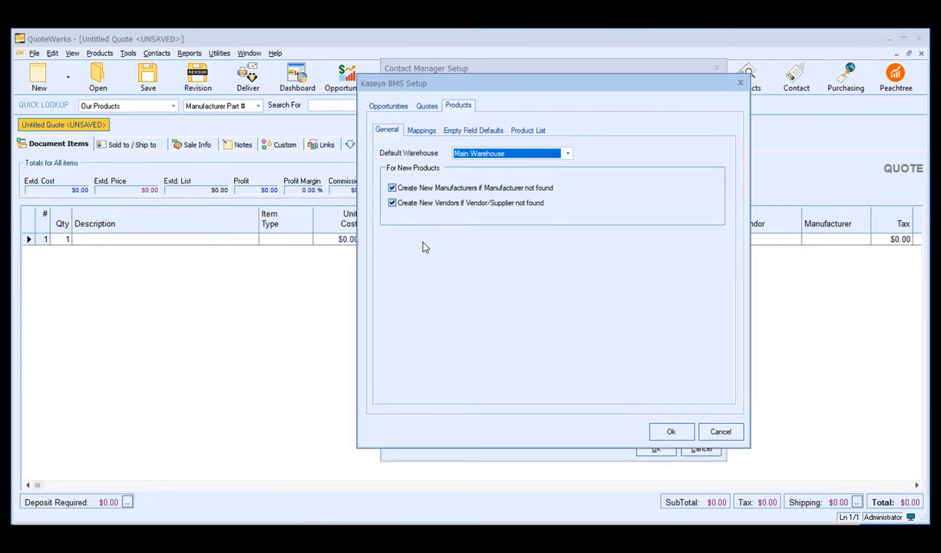
# - Examine the QuoteWerks fields available for the Kaseya BMS Product/Service Name mapping and the part number generation options
pyautogui.click(422, 131)
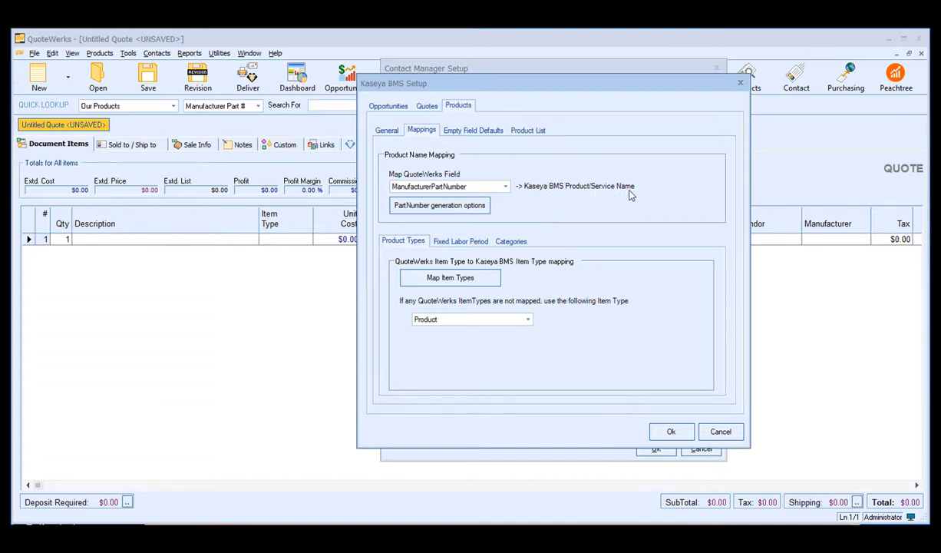
pyautogui.click(505, 186)
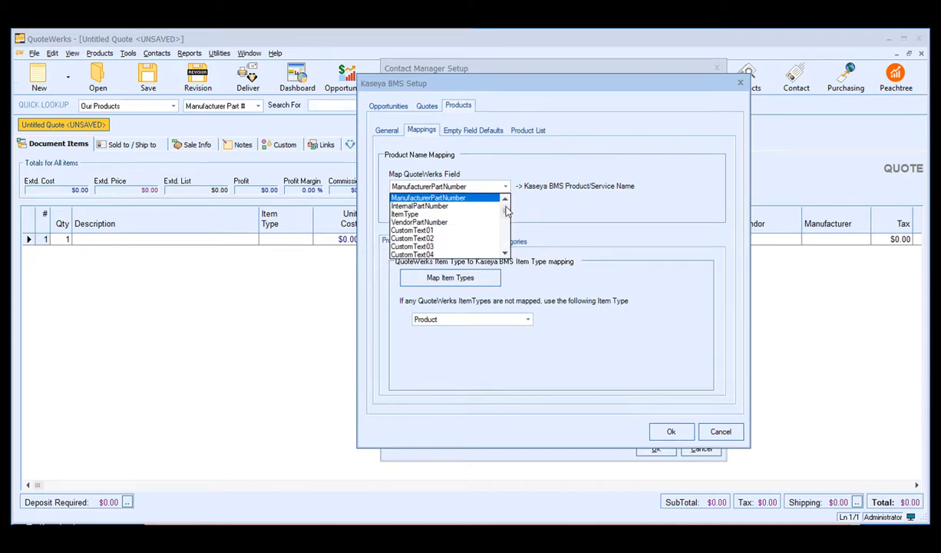
pyautogui.moveTo(506, 212)
pyautogui.mouseDown()
pyautogui.moveTo(509, 242)
pyautogui.moveTo(506, 196)
pyautogui.mouseUp()
pyautogui.click(544, 204)
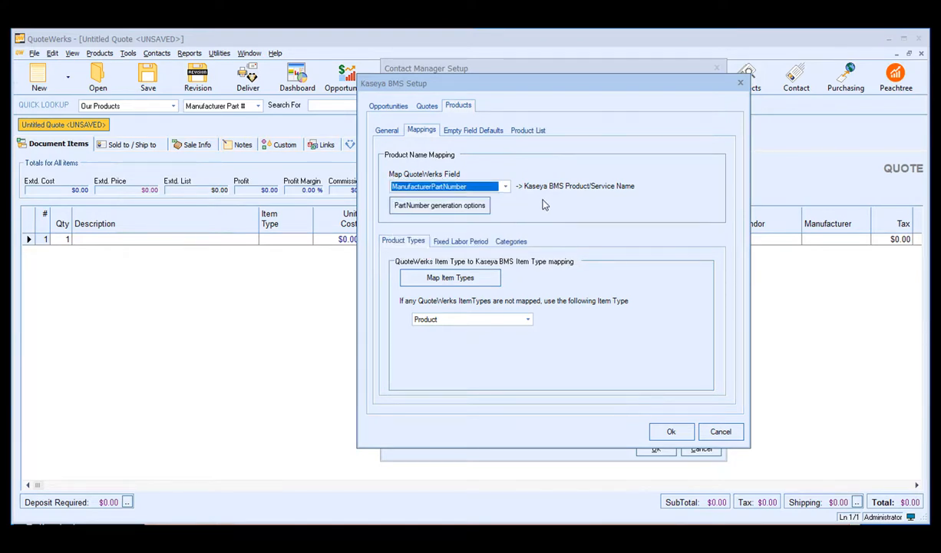
pyautogui.click(459, 215)
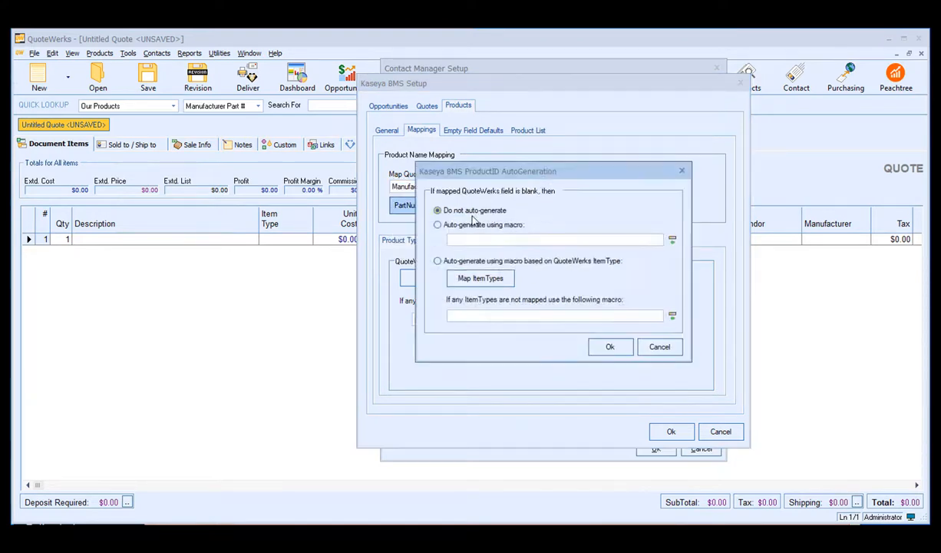
pyautogui.click(508, 226)
pyautogui.click(653, 348)
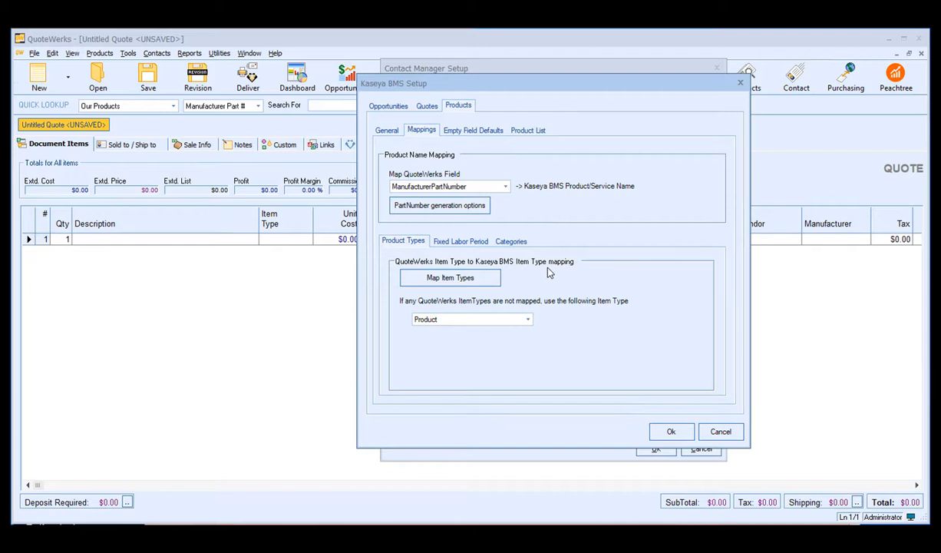
# - Map the QuoteWerks Labor item type to the Kaseya BMS Service item type
pyautogui.click(477, 282)
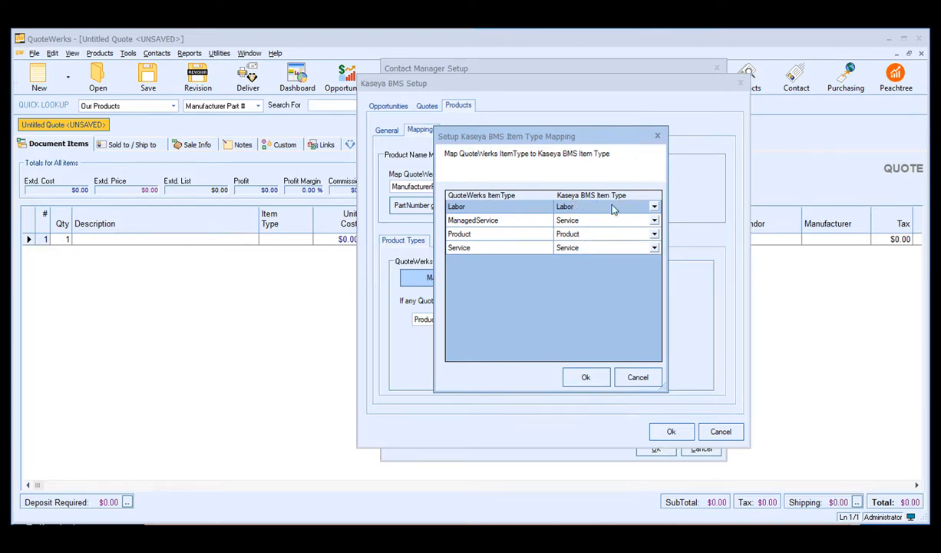
pyautogui.click(654, 208)
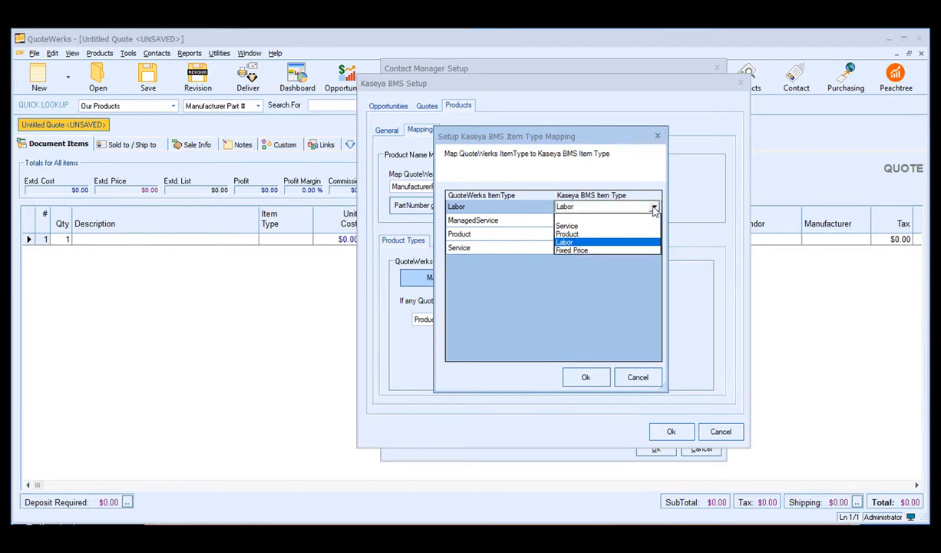
pyautogui.click(593, 227)
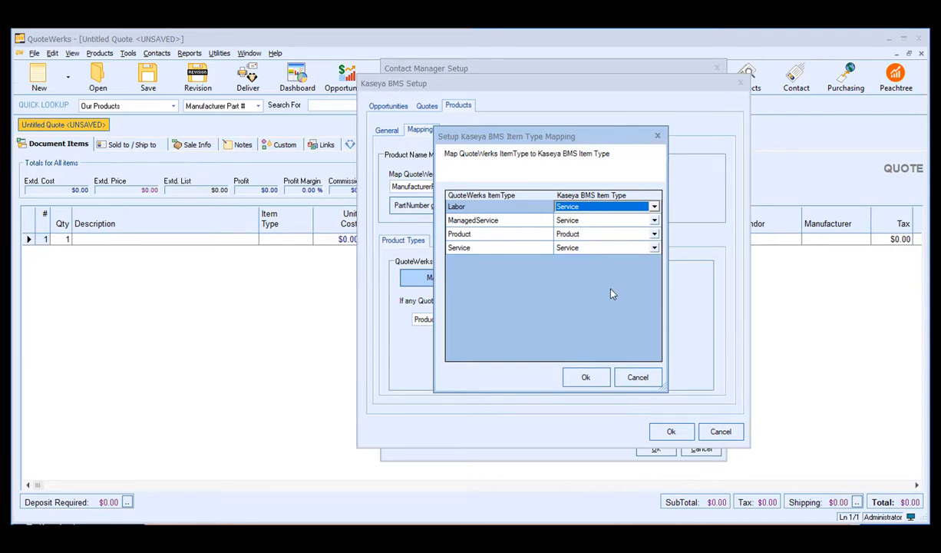
pyautogui.click(586, 379)
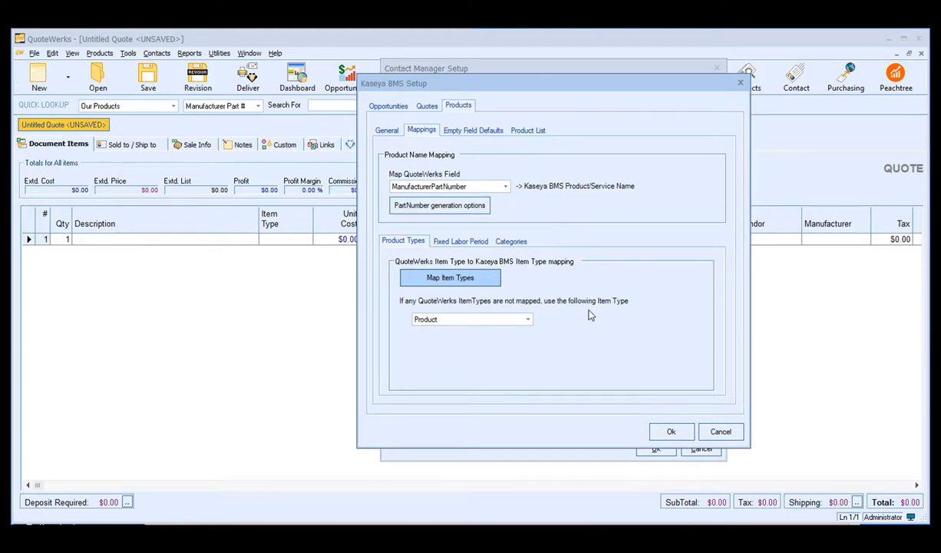
# - Select Product as the Kaseya BMS item type for any unmapped QuoteWerks item types
pyautogui.click(455, 323)
pyautogui.click(454, 323)
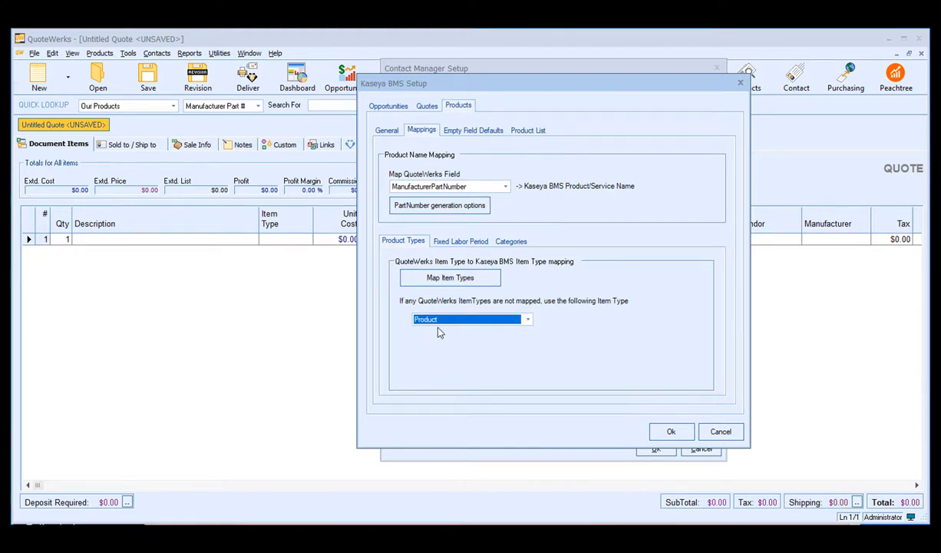
pyautogui.click(436, 319)
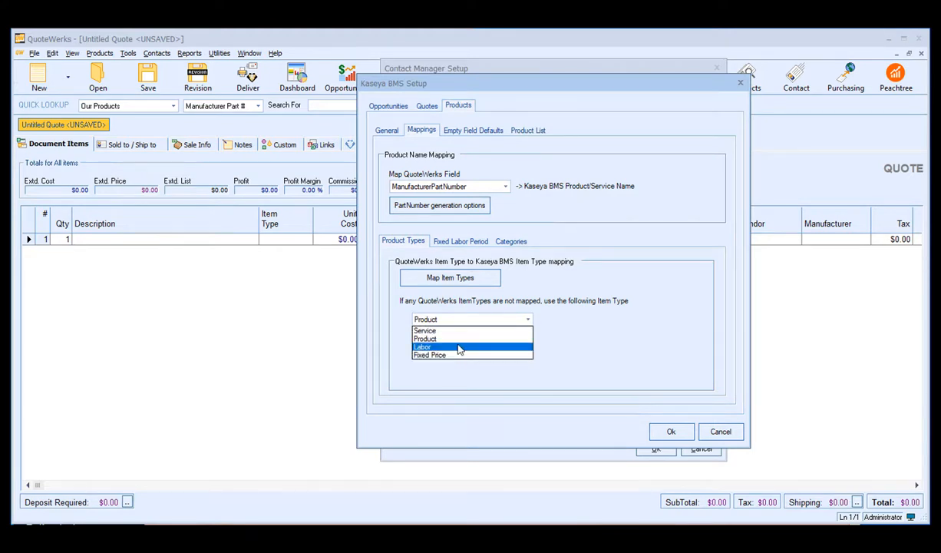
pyautogui.click(457, 338)
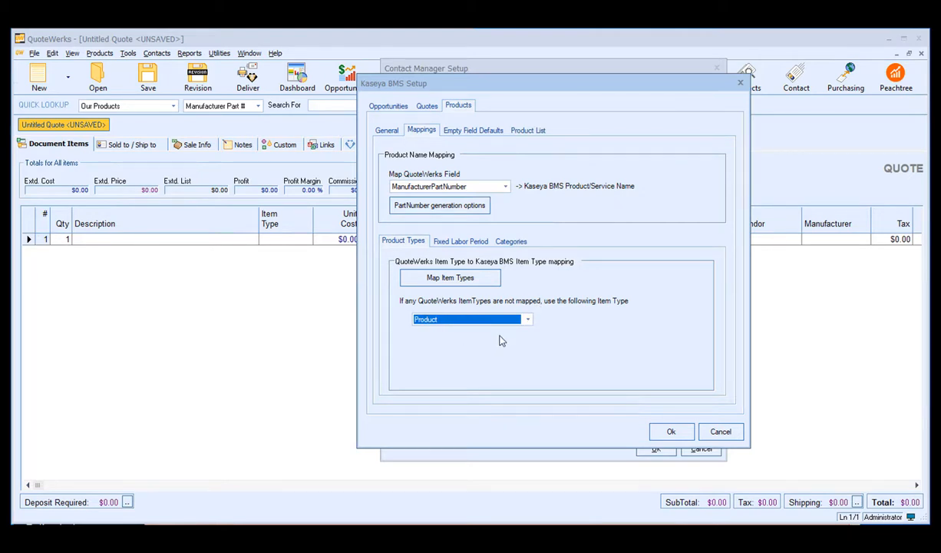
# - Check the fixed labor period mapping and set the period for unmapped units of measure to Per Hour
pyautogui.click(458, 242)
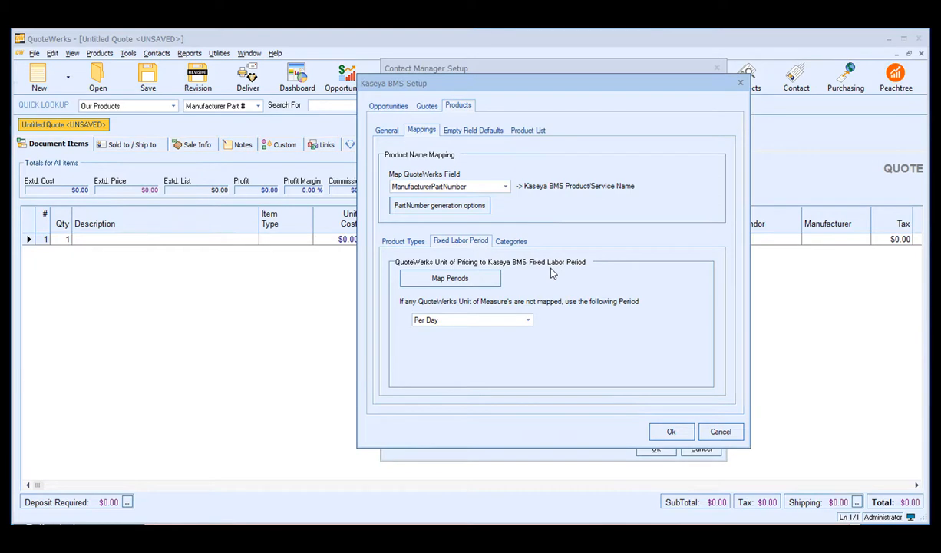
pyautogui.click(479, 281)
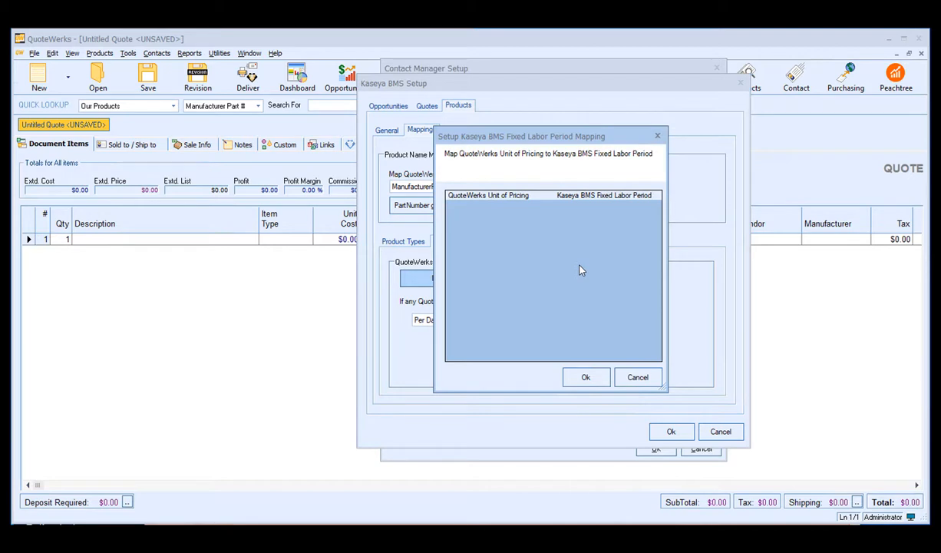
pyautogui.click(638, 377)
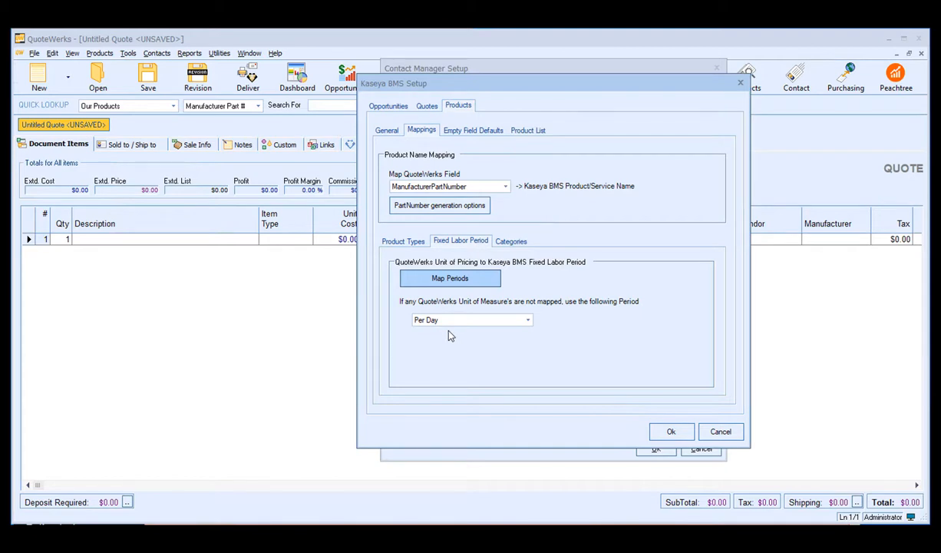
pyautogui.click(471, 322)
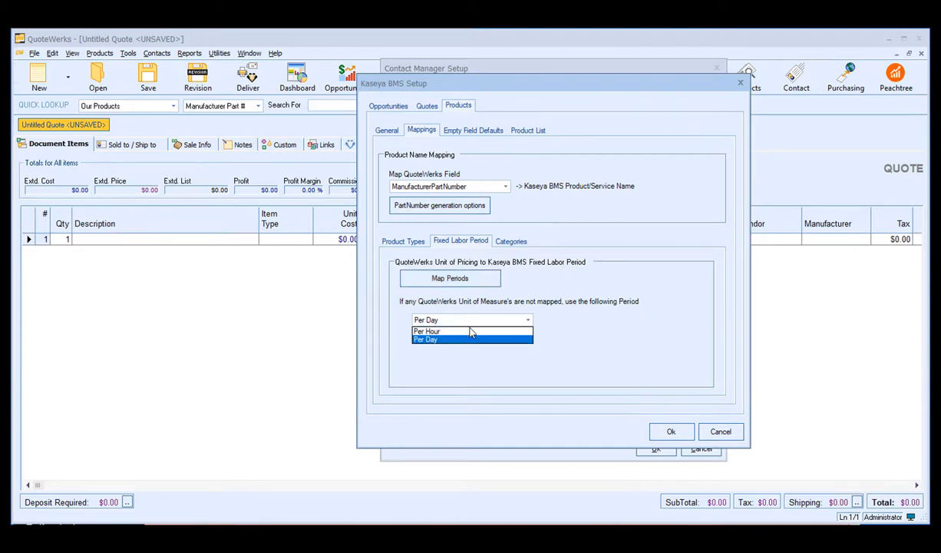
pyautogui.click(464, 333)
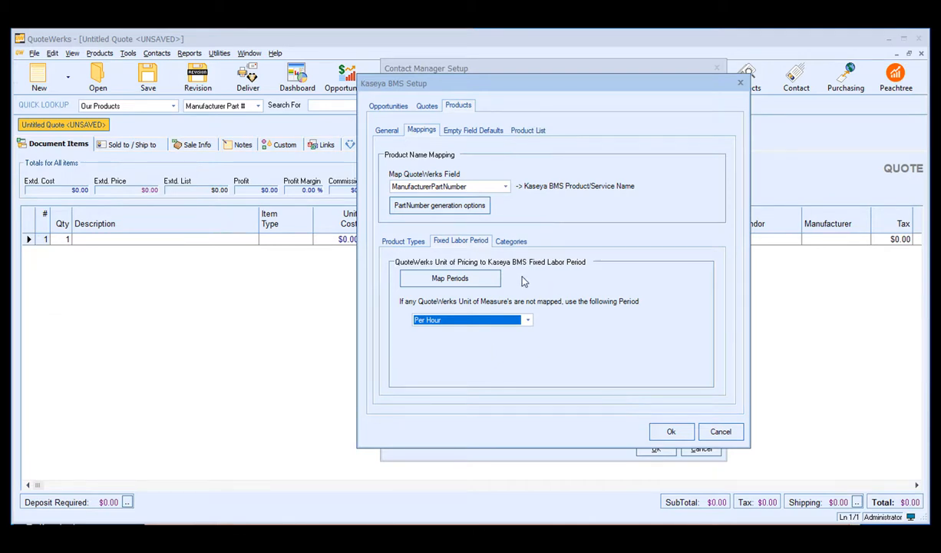
# - In the category mapping, assign the Labor item type to the Kaseya BMS Widgets category
pyautogui.click(512, 243)
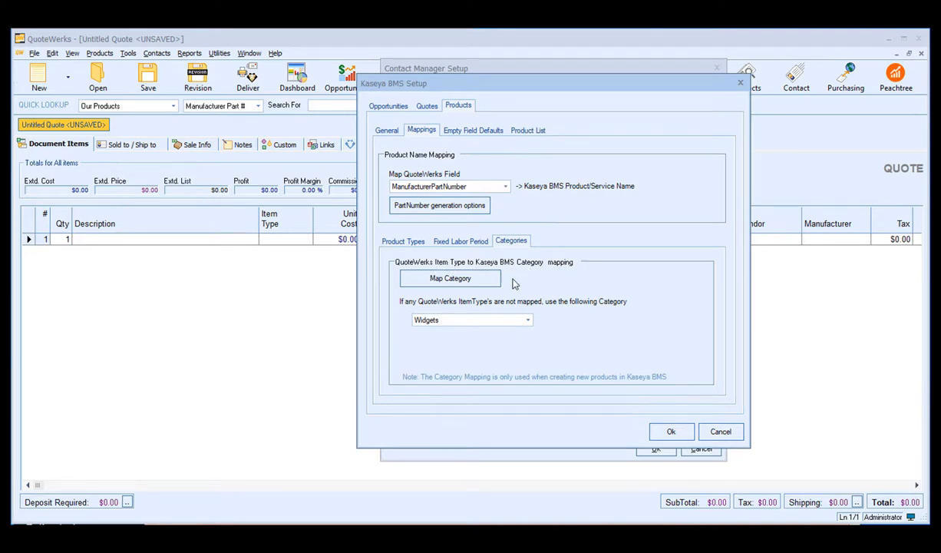
pyautogui.click(453, 278)
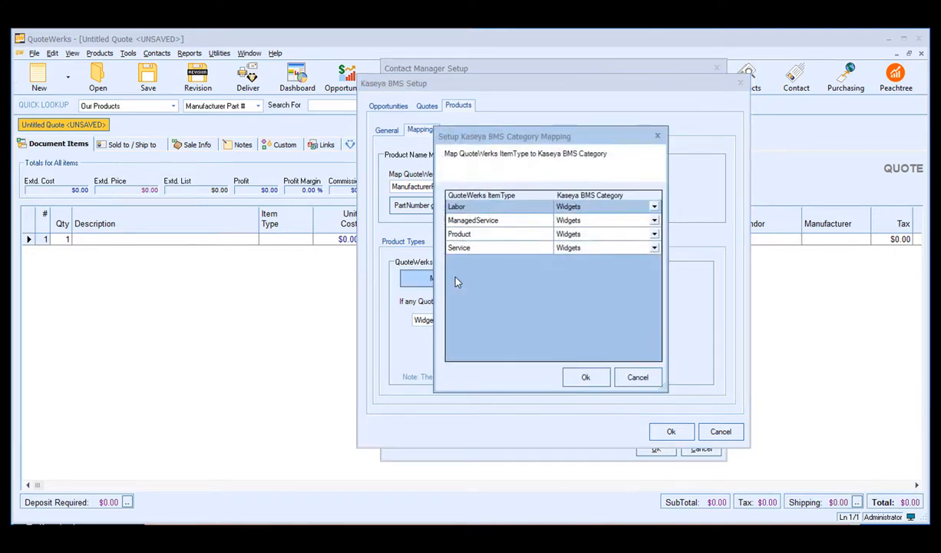
pyautogui.click(654, 207)
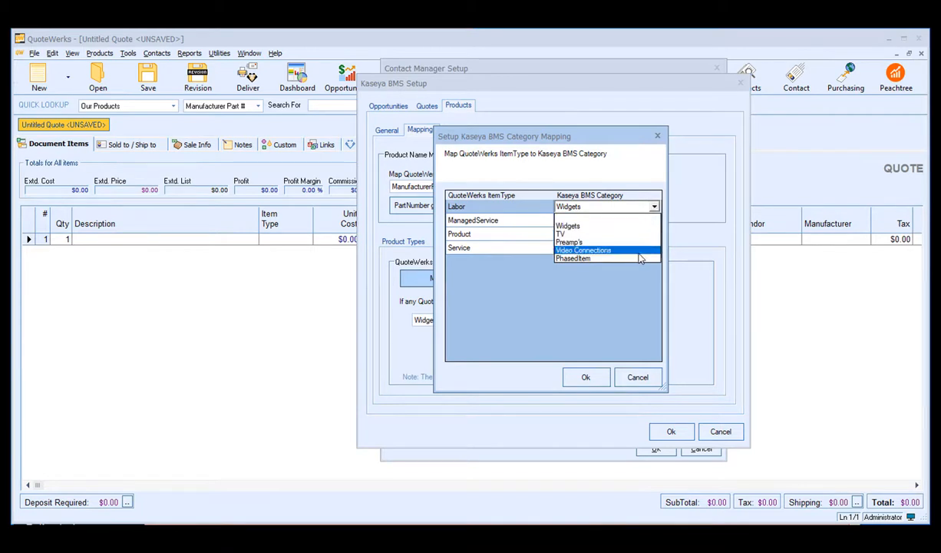
pyautogui.click(637, 227)
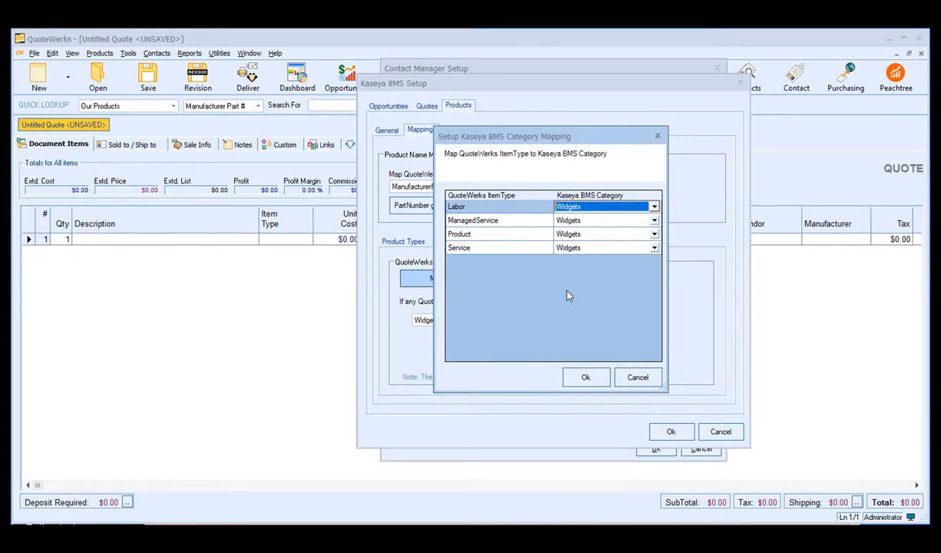
pyautogui.click(586, 377)
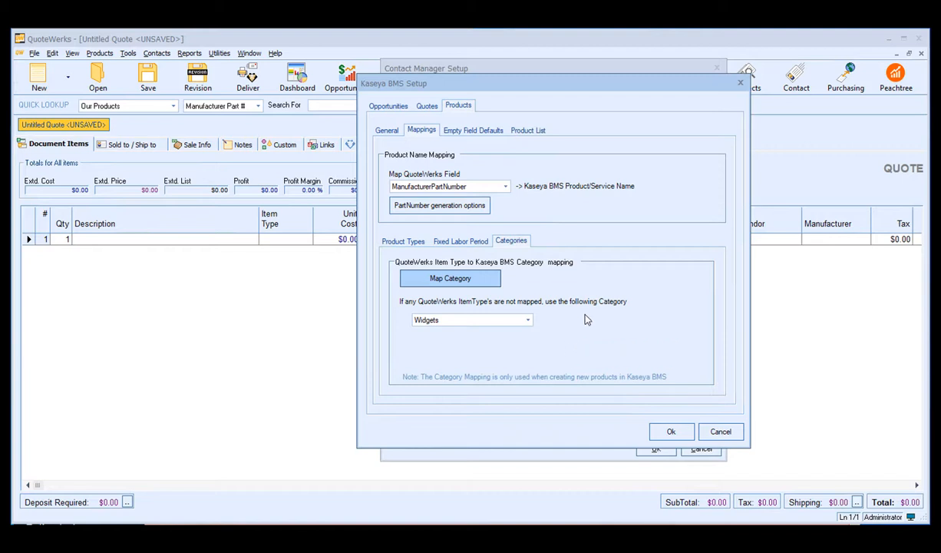
# - Examine the empty field defaults, including the product line's default product ID and its default item type choices
pyautogui.click(477, 131)
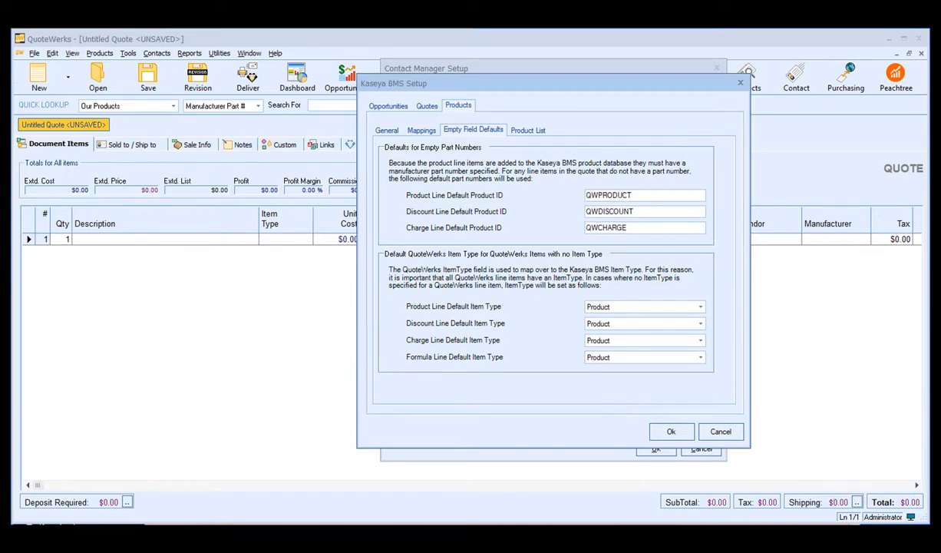
pyautogui.moveTo(632, 195); pyautogui.dragTo(586, 195)
pyautogui.click(634, 196)
pyautogui.click(700, 307)
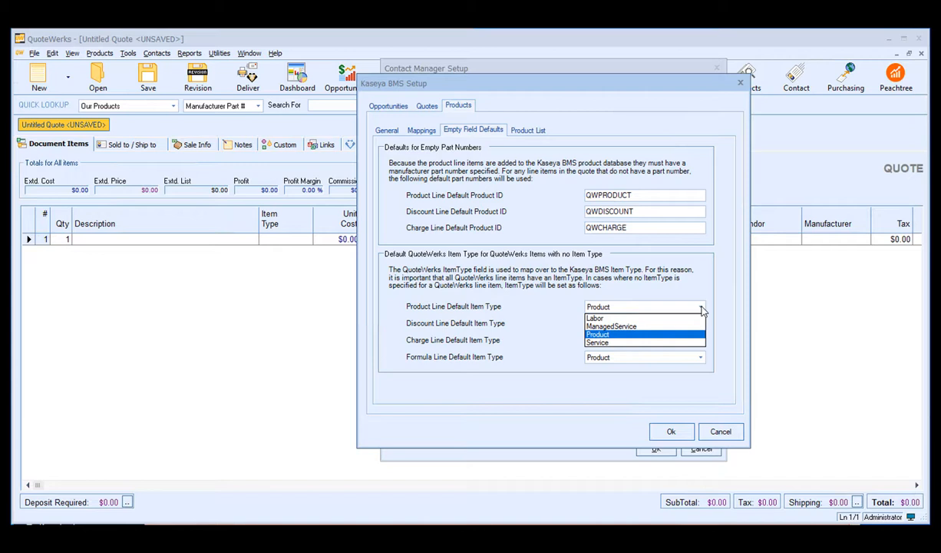
pyautogui.click(700, 308)
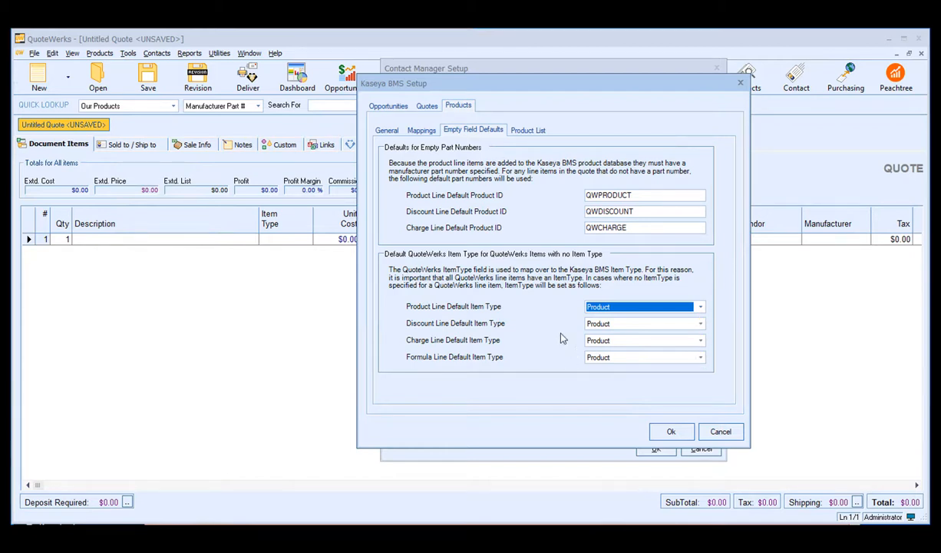
pyautogui.click(572, 282)
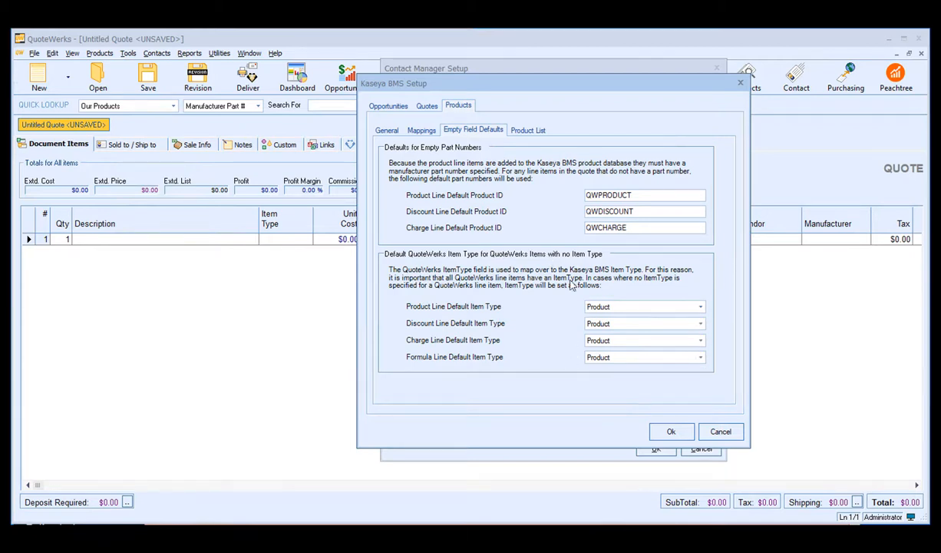
# - Examine the Kaseya BMS service list's item type and default recurring billing cycle choices, and return to the empty field defaults
pyautogui.click(529, 131)
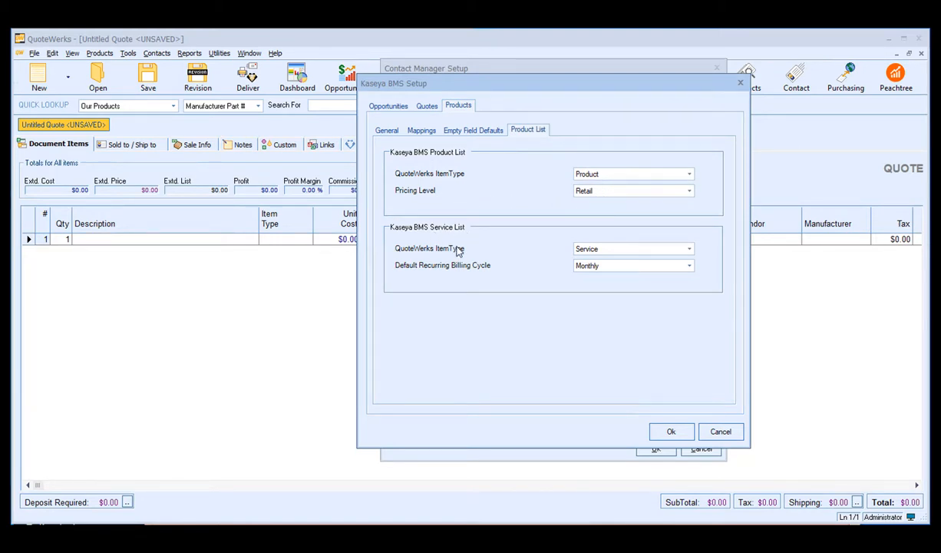
pyautogui.click(690, 249)
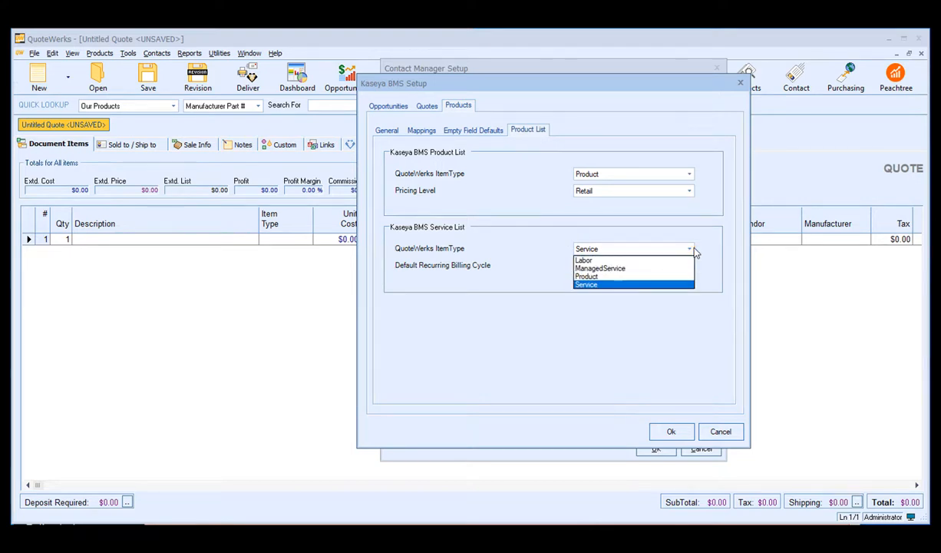
pyautogui.click(691, 249)
pyautogui.click(691, 249)
pyautogui.click(691, 249)
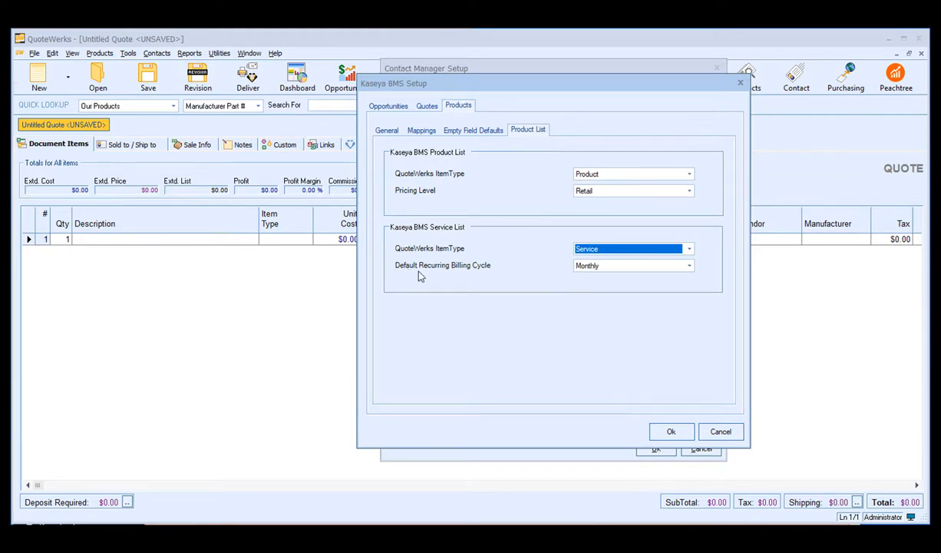
pyautogui.click(690, 267)
pyautogui.click(690, 266)
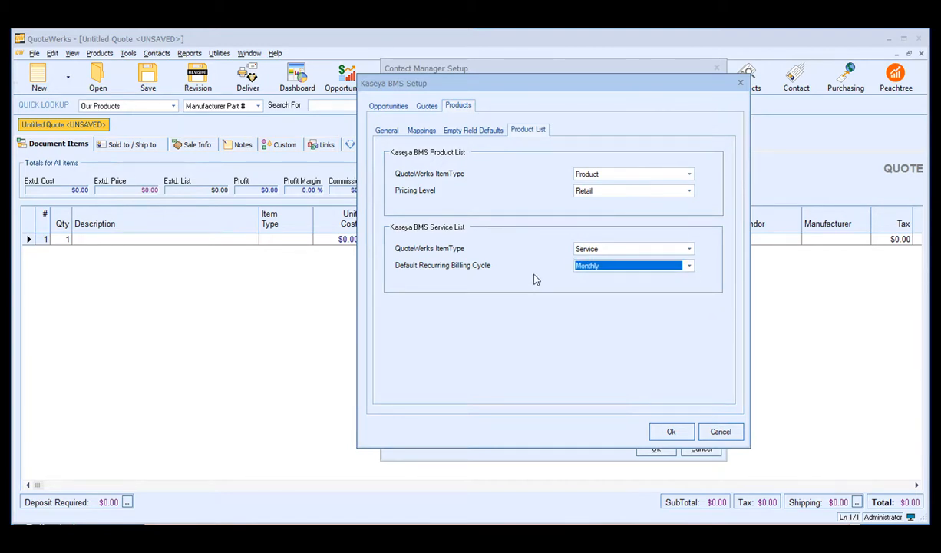
pyautogui.click(476, 132)
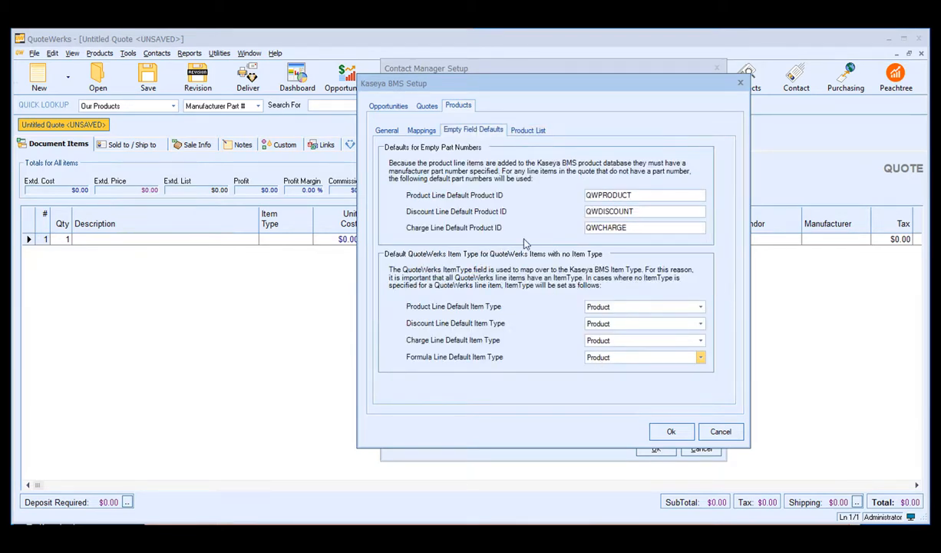
# - Review the product mappings, general product options, quote and opportunity settings, and save the Kaseya BMS and contact manager setup
pyautogui.click(428, 132)
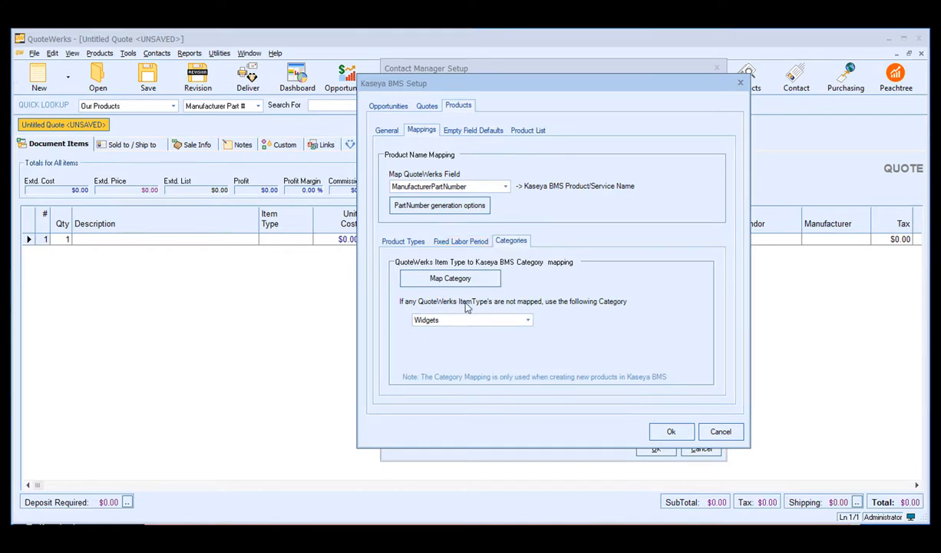
pyautogui.click(461, 243)
pyautogui.click(390, 241)
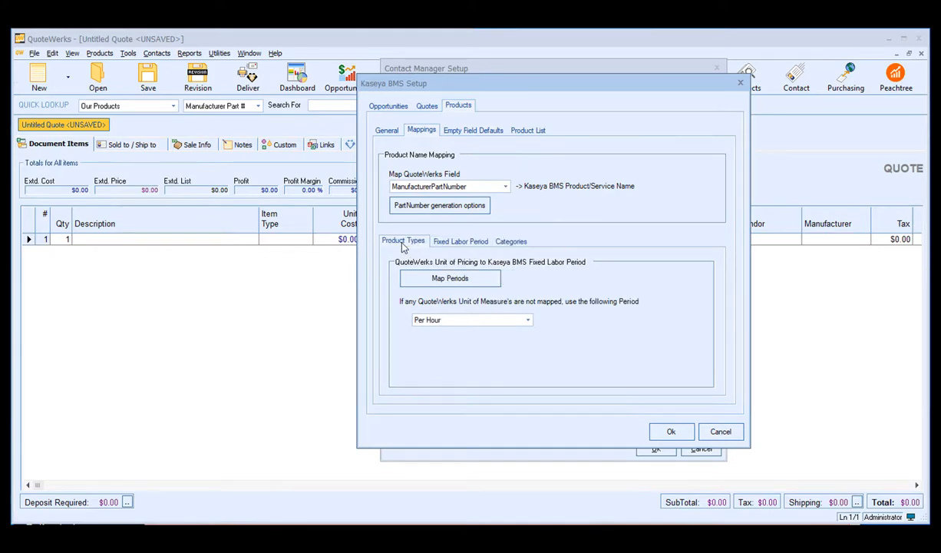
pyautogui.click(385, 132)
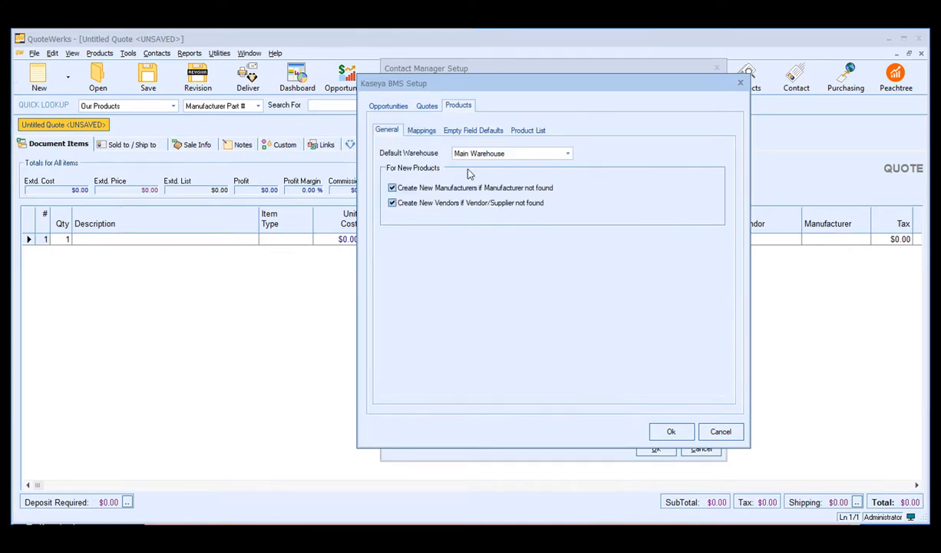
pyautogui.click(427, 106)
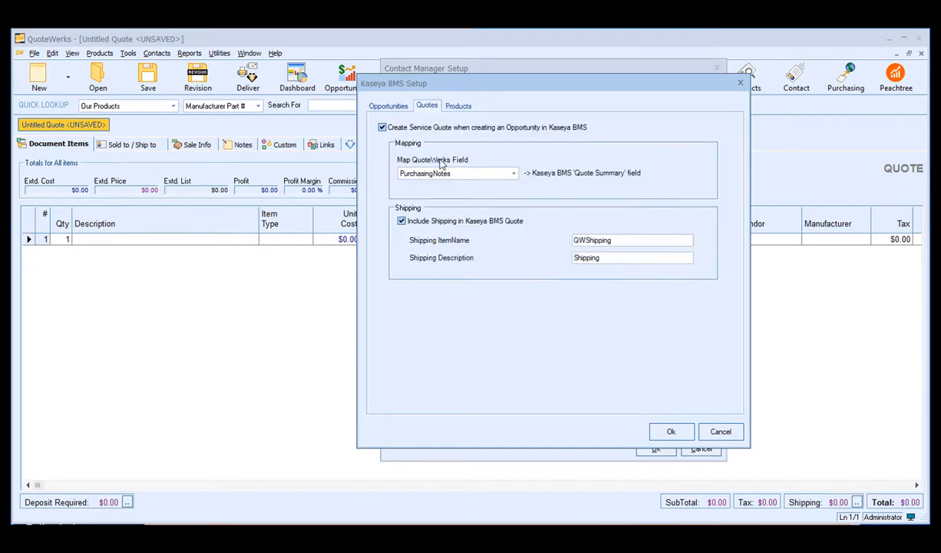
pyautogui.click(378, 105)
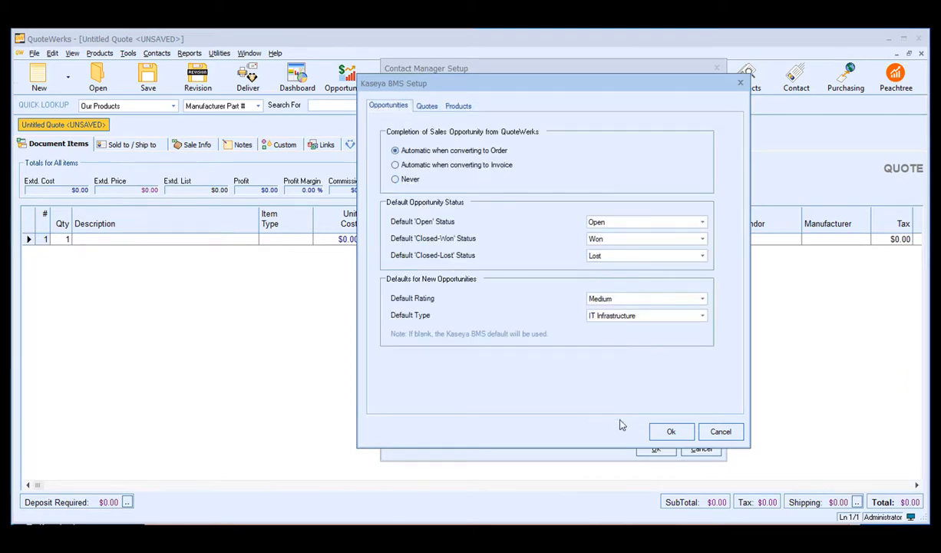
pyautogui.click(672, 432)
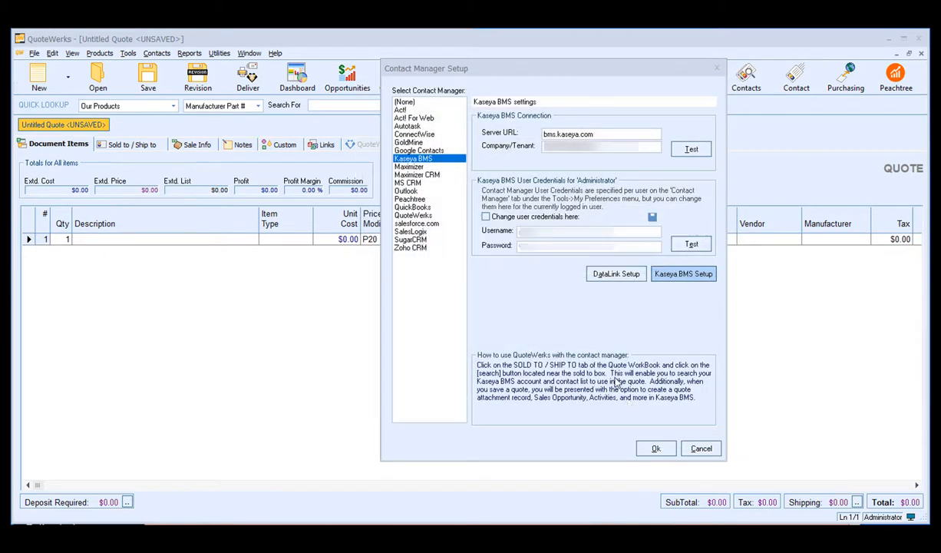
pyautogui.click(656, 448)
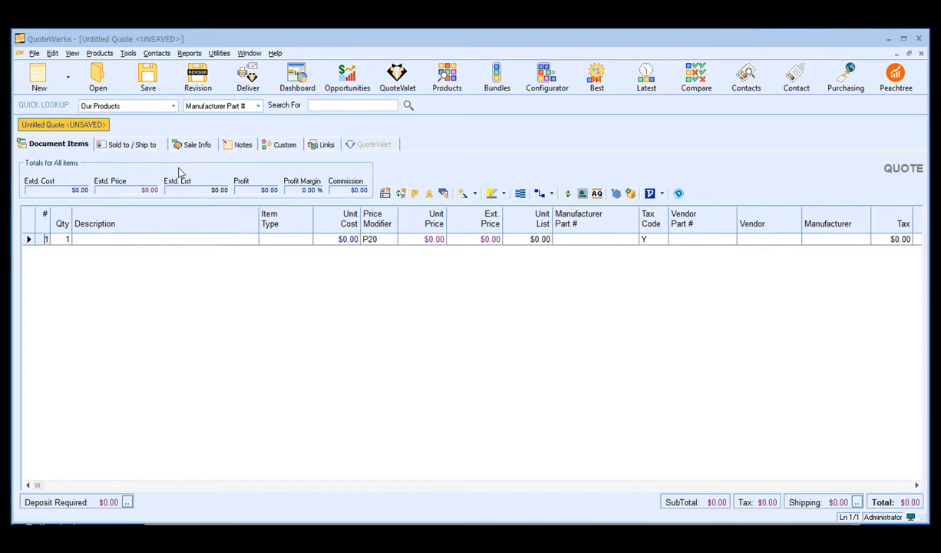
# - Start a new product data source with the database type Kaseya BMS Products and proceed to its column mapping
pyautogui.click(99, 52)
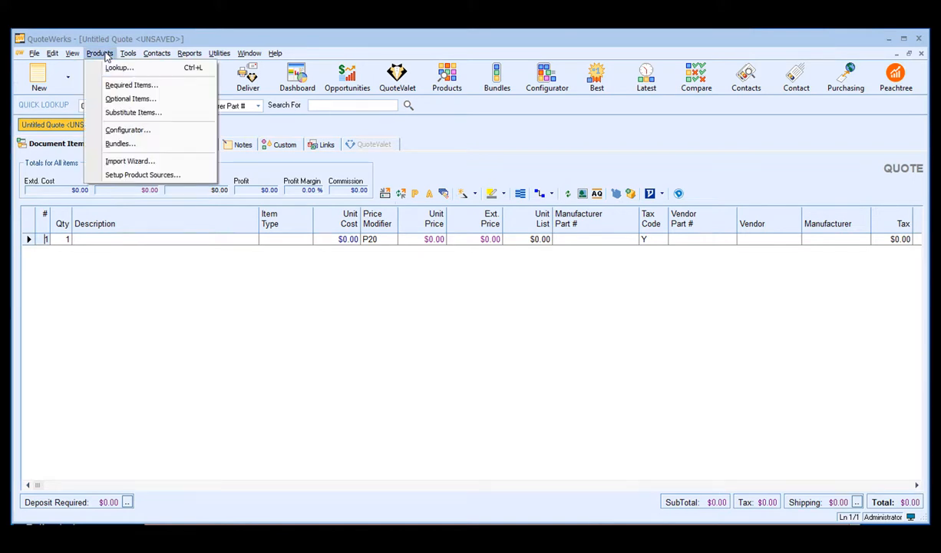
pyautogui.click(193, 182)
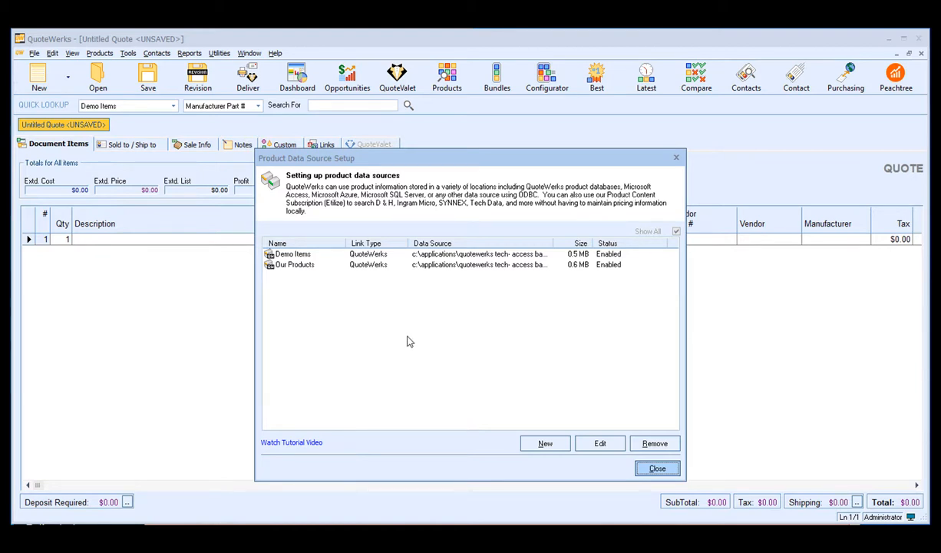
pyautogui.click(559, 449)
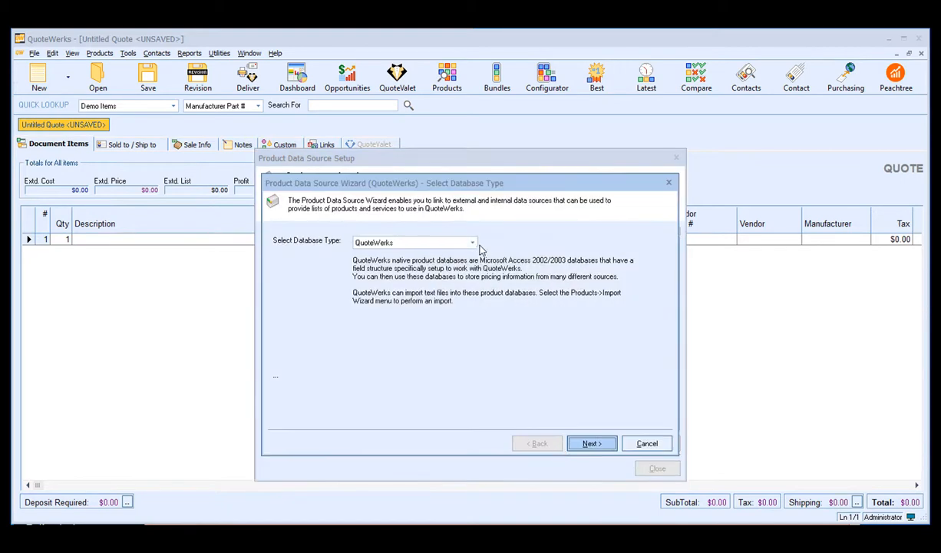
pyautogui.click(473, 243)
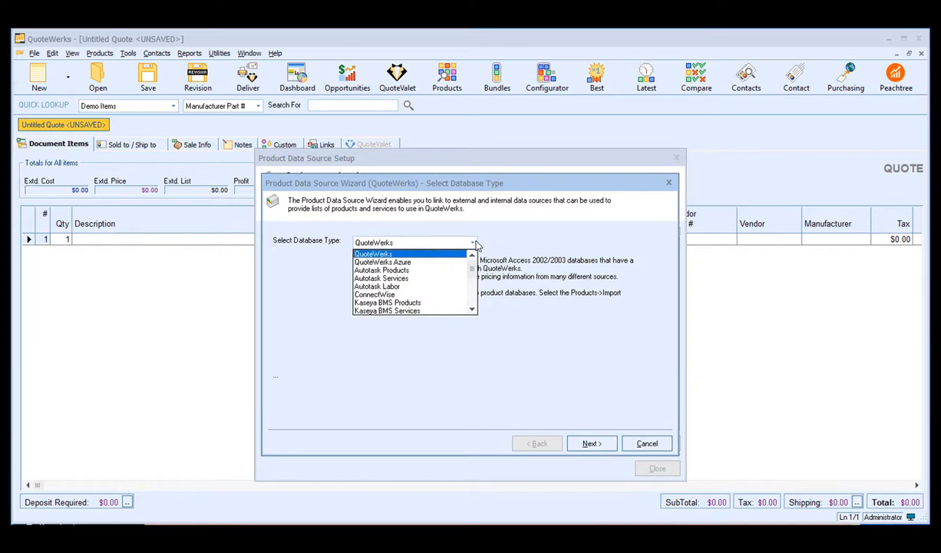
pyautogui.click(472, 311)
pyautogui.click(472, 310)
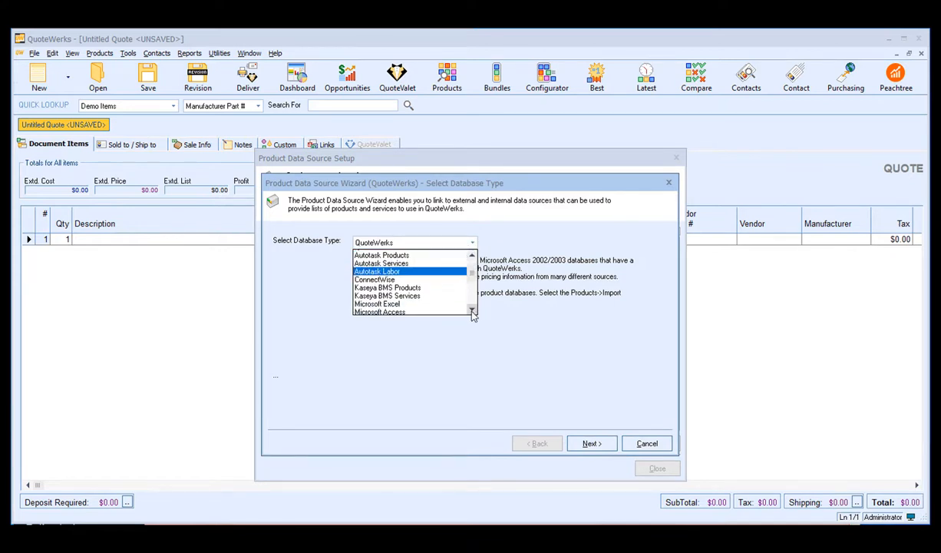
pyautogui.click(472, 311)
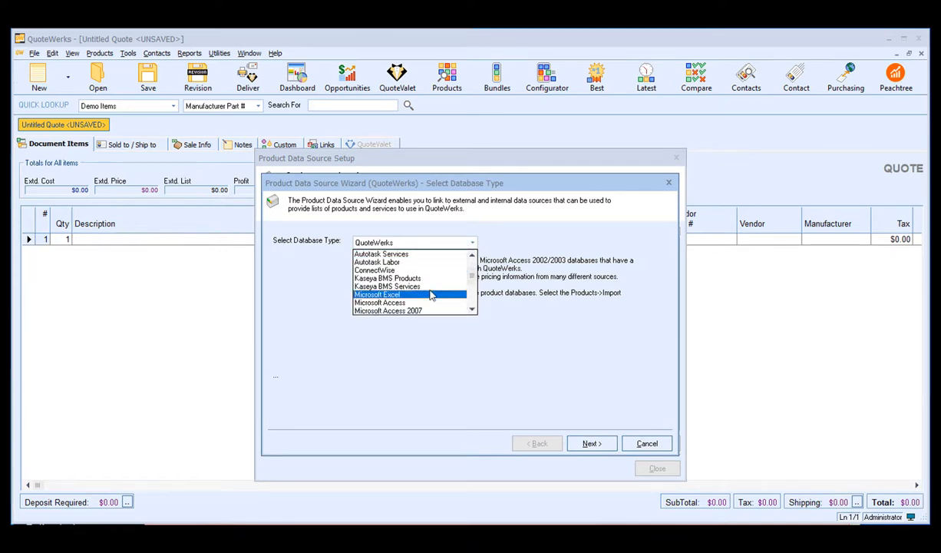
pyautogui.click(432, 283)
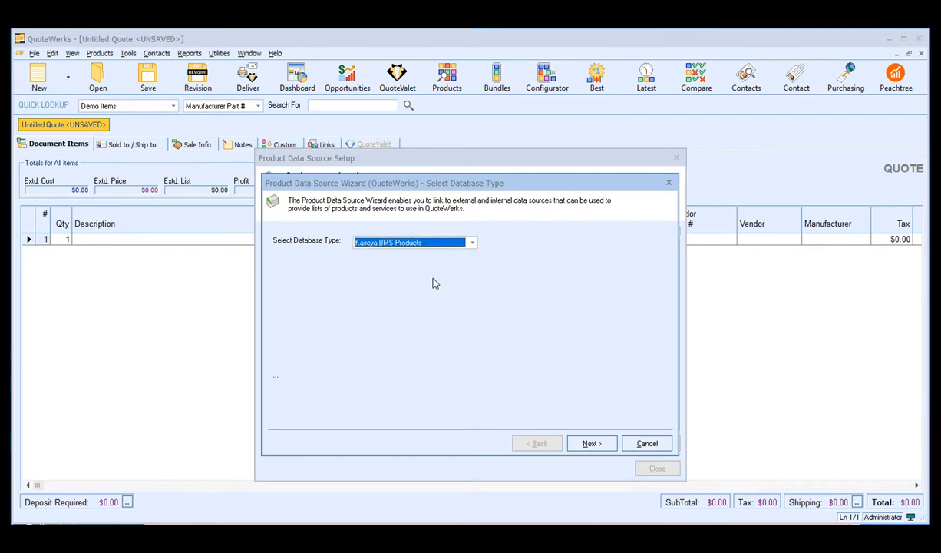
pyautogui.click(598, 445)
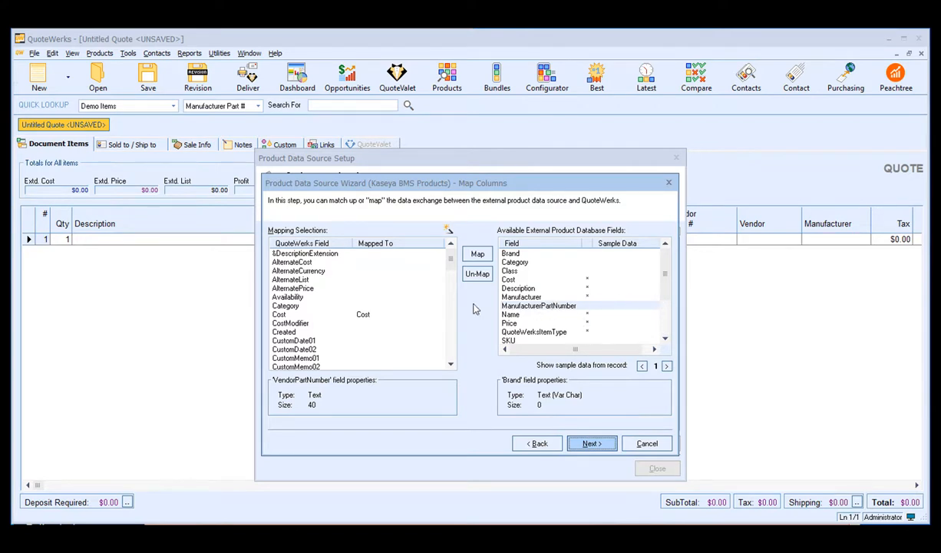
# - Review the available field mappings and map the QuoteWerks UnitOfMeasure field to the external UOM field
pyautogui.moveTo(450, 259); pyautogui.dragTo(451, 316)
pyautogui.scroll(-3, 642, 296)
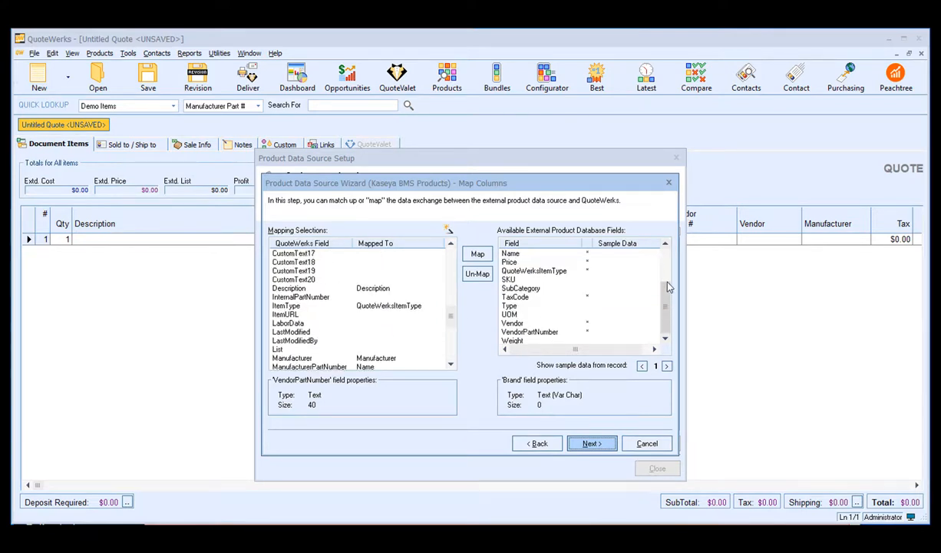
pyautogui.scroll(3, 668, 287)
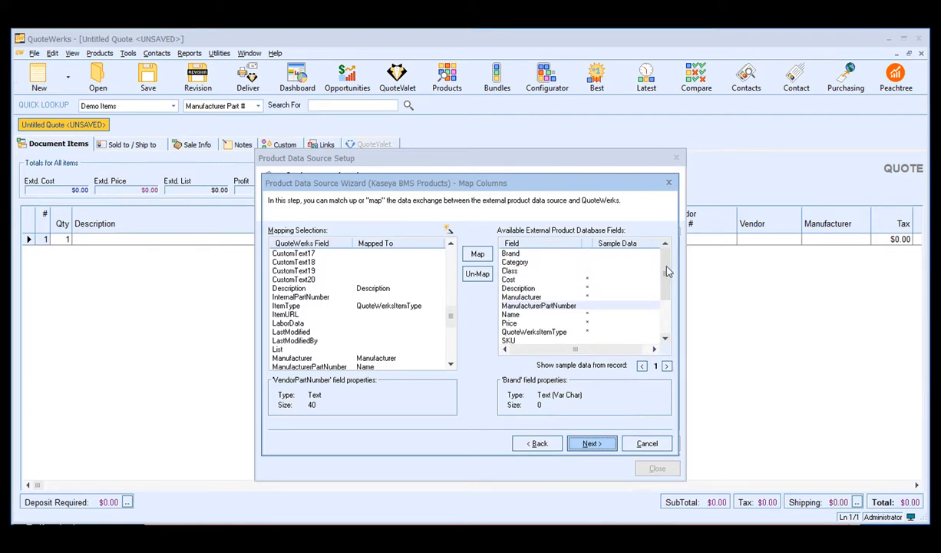
pyautogui.scroll(-3, 667, 277)
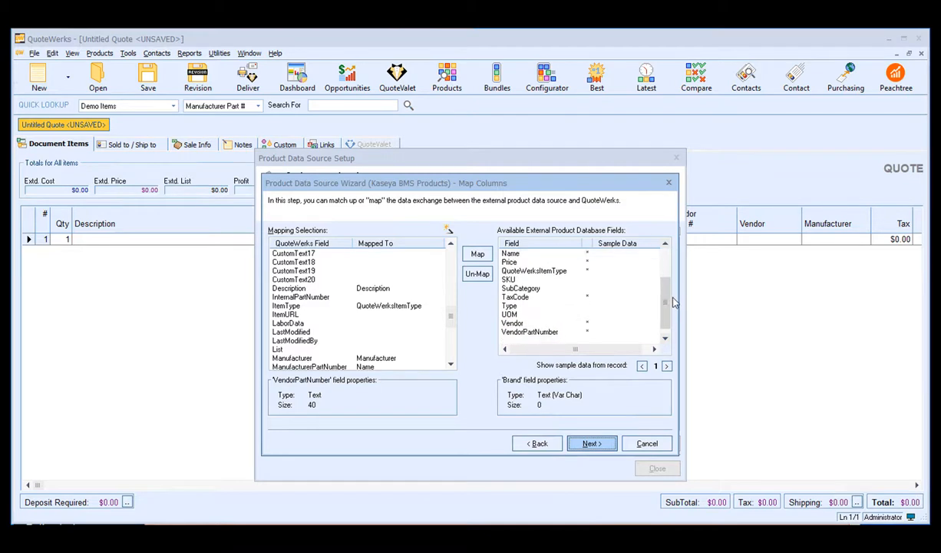
pyautogui.click(585, 314)
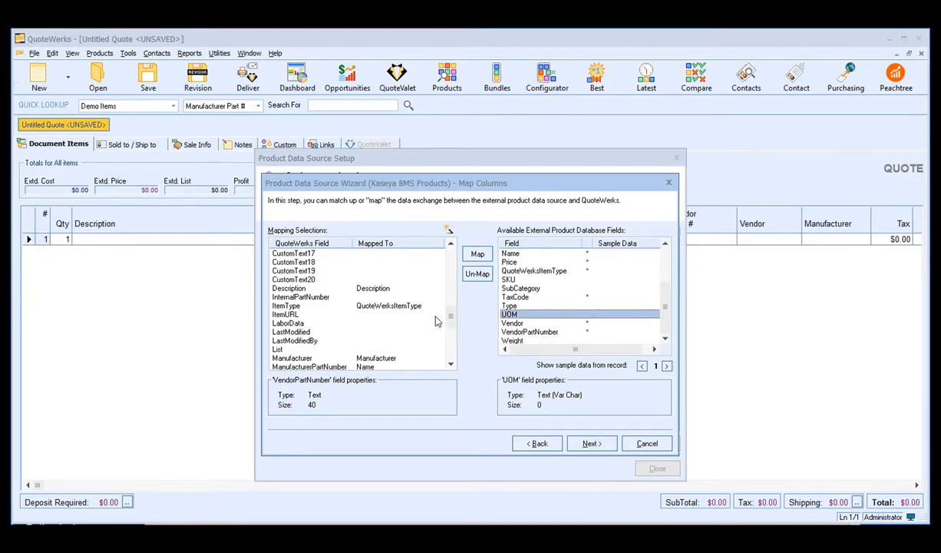
pyautogui.moveTo(453, 326); pyautogui.dragTo(452, 354)
pyautogui.click(301, 324)
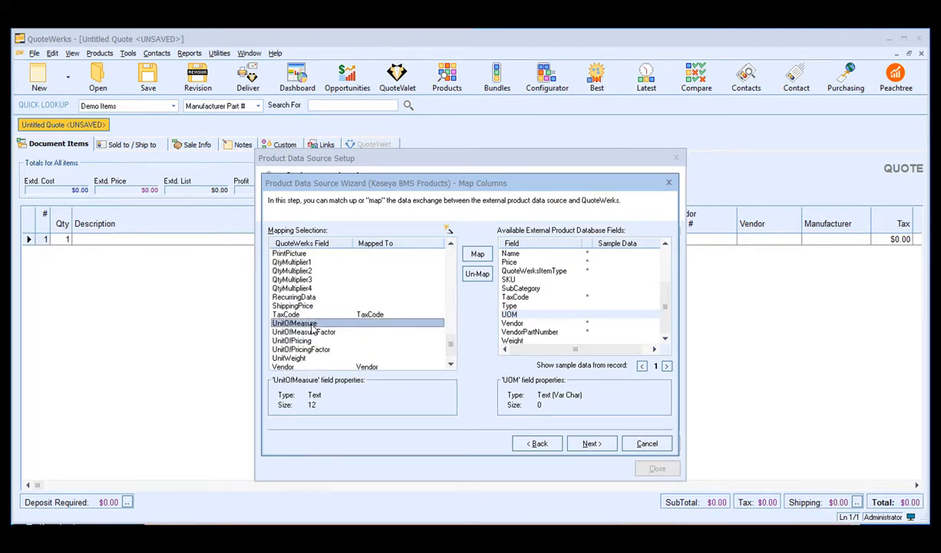
pyautogui.click(479, 255)
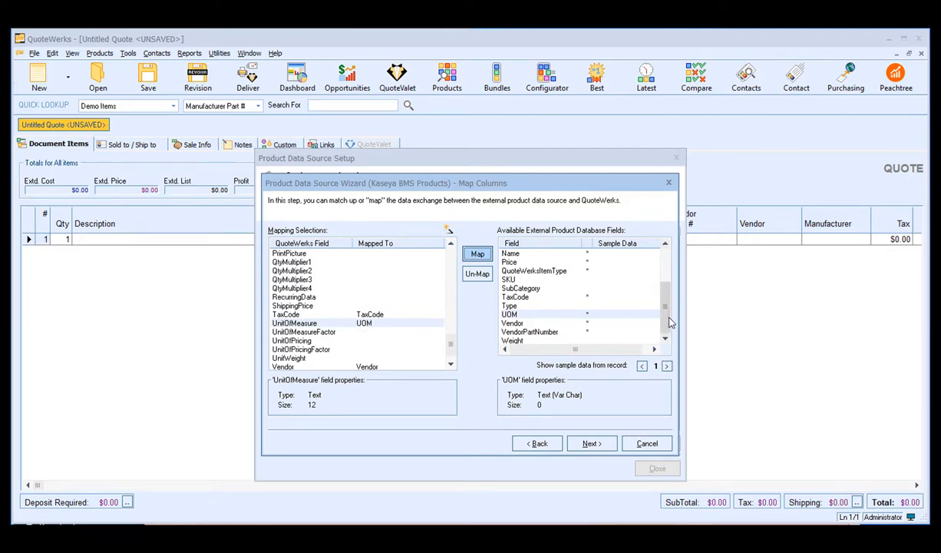
# - Map the QuoteWerks UnitWeight field to the external Weight field and accept the column mapping
pyautogui.click(592, 340)
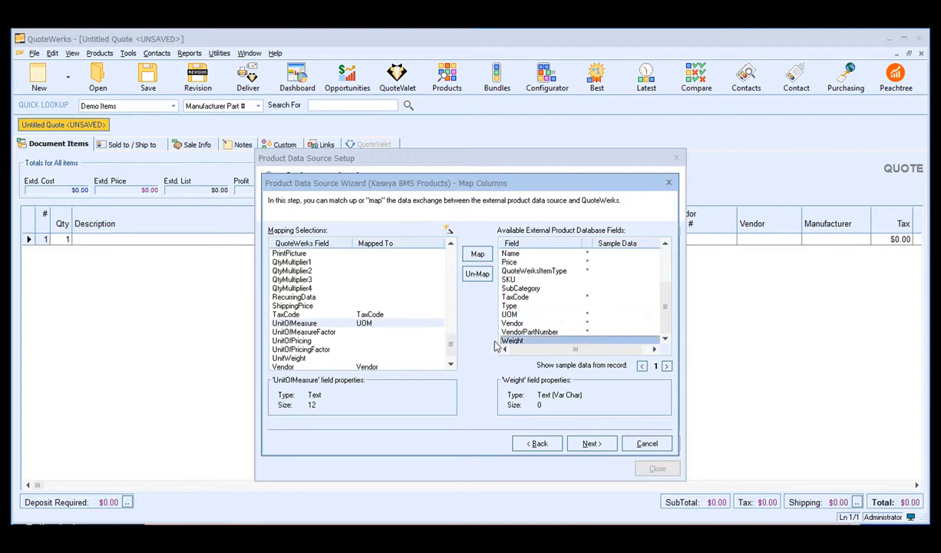
pyautogui.click(295, 357)
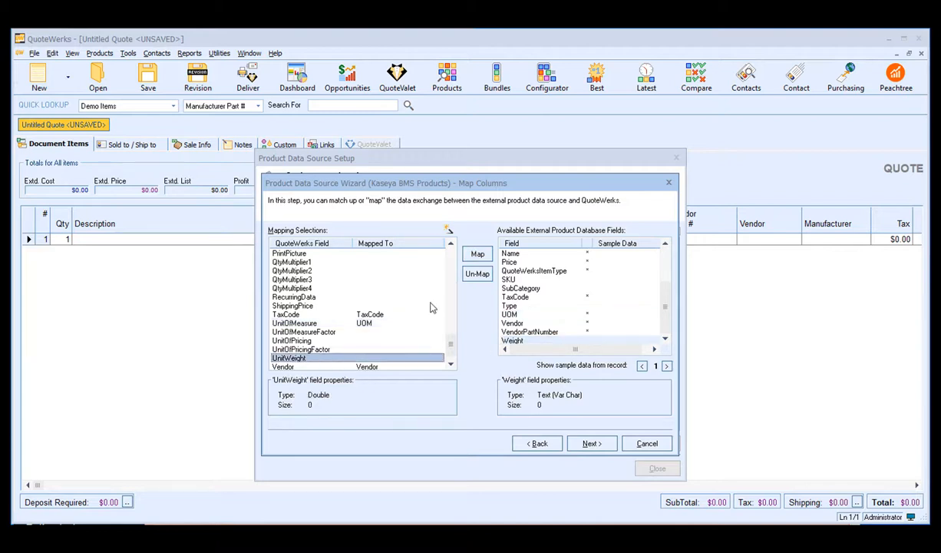
pyautogui.click(474, 256)
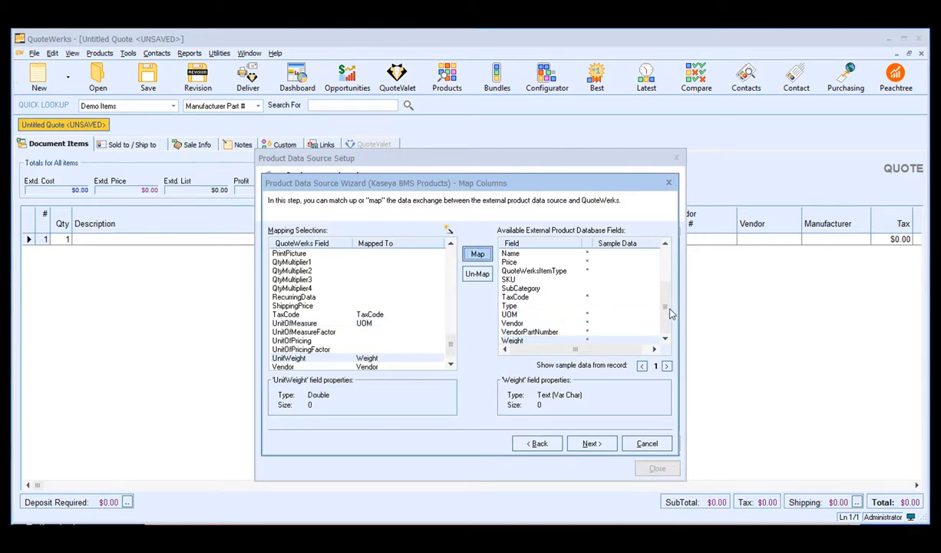
pyautogui.moveTo(668, 311); pyautogui.dragTo(667, 261)
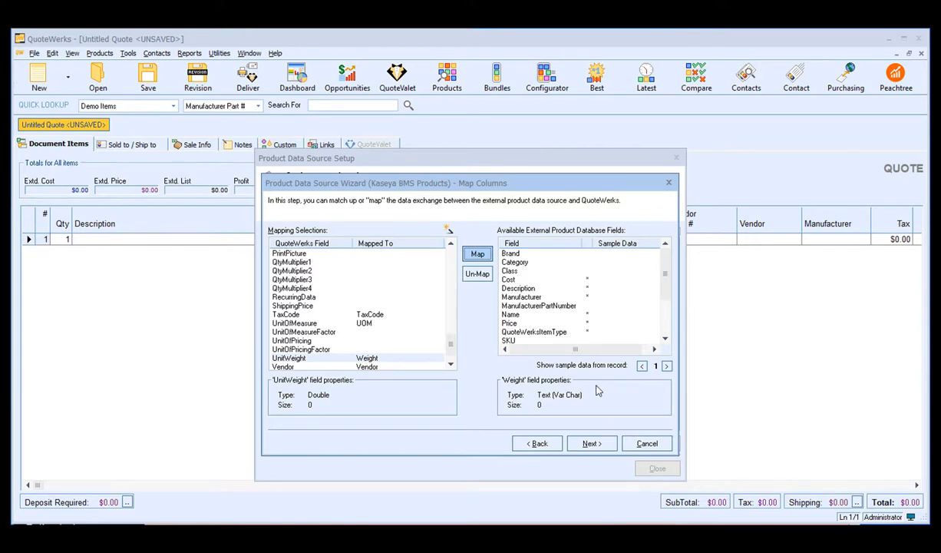
pyautogui.click(591, 443)
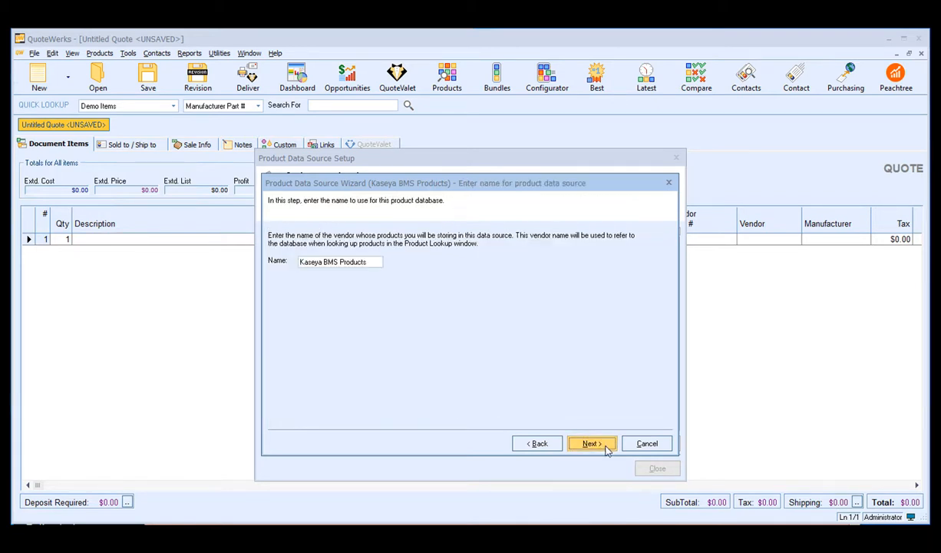
# - Keep Kaseya BMS Products as the name of the product data source and continue to the column titles
pyautogui.click(368, 262)
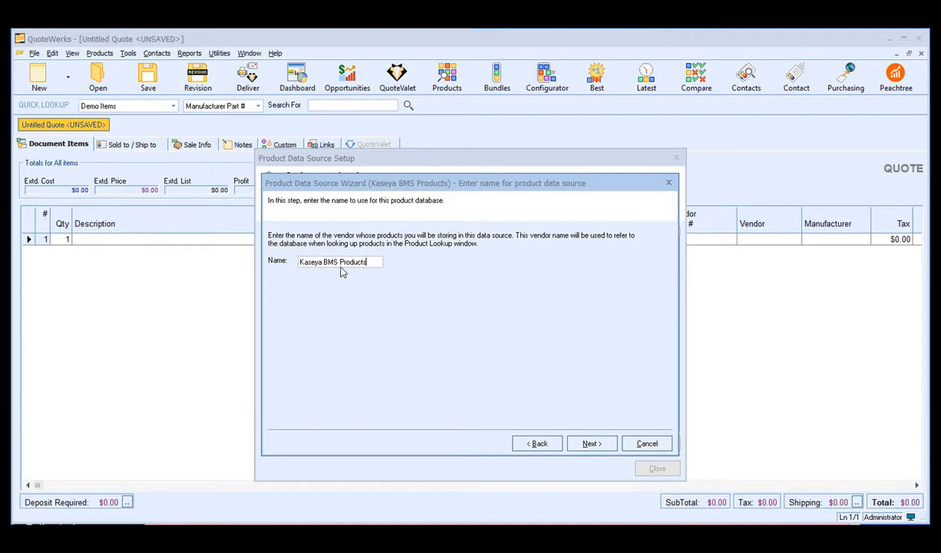
pyautogui.moveTo(368, 262); pyautogui.dragTo(294, 258)
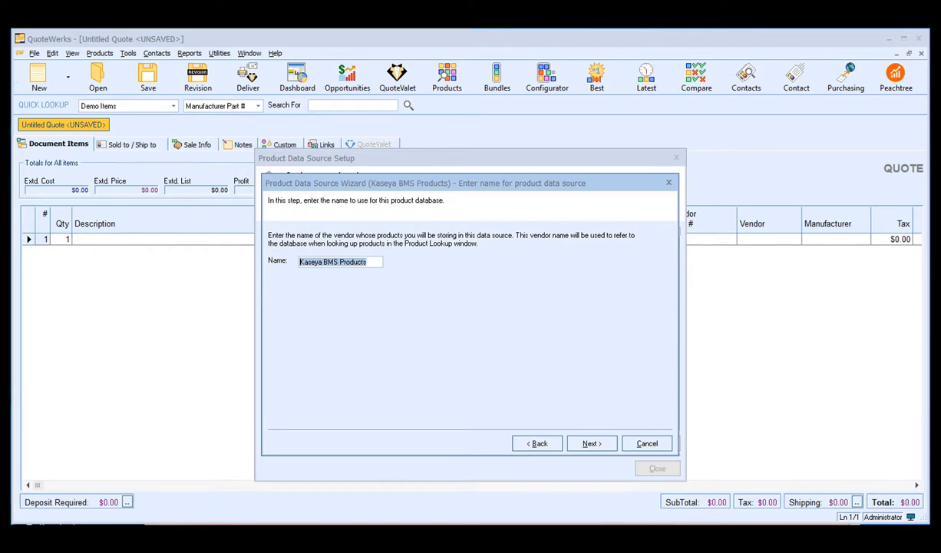
pyautogui.click(375, 262)
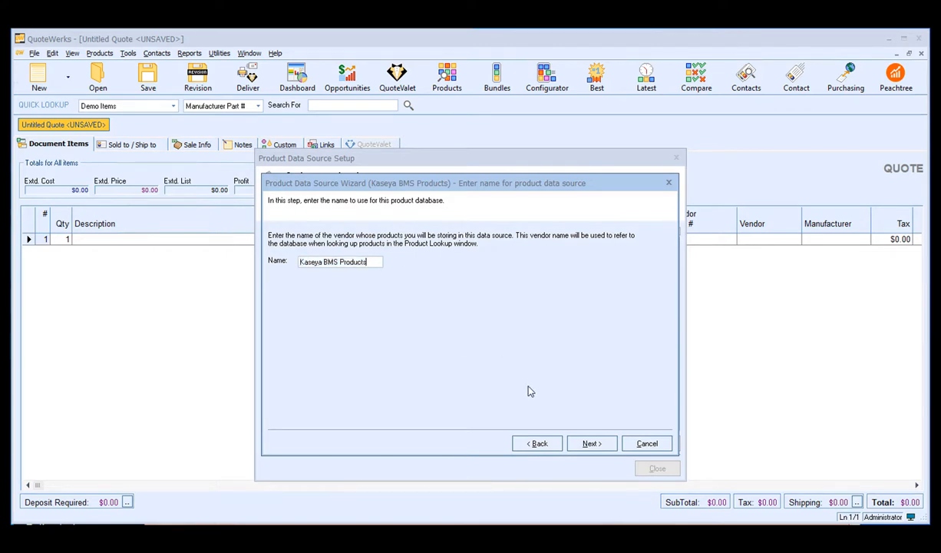
pyautogui.click(604, 444)
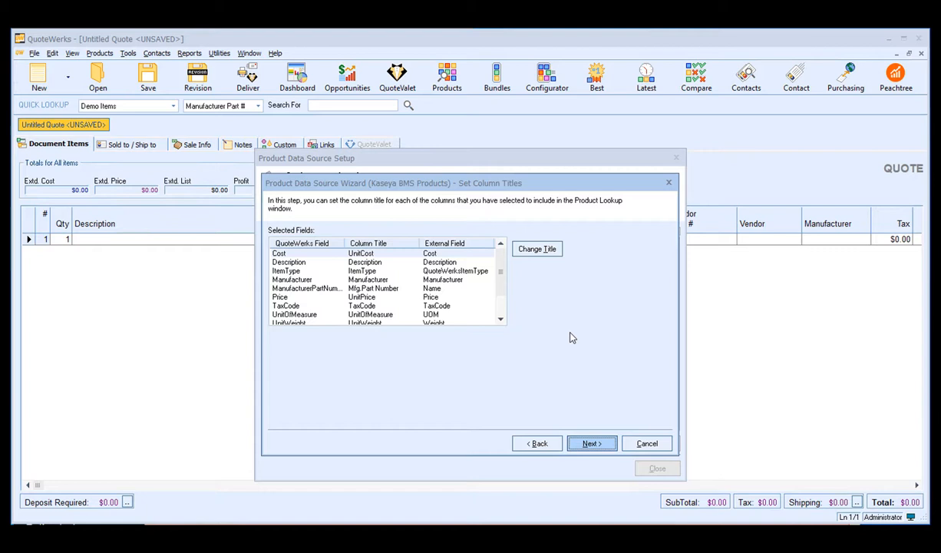
# - Check the rename options for the Cost column without changing them, and accept the existing column titles
pyautogui.click(528, 247)
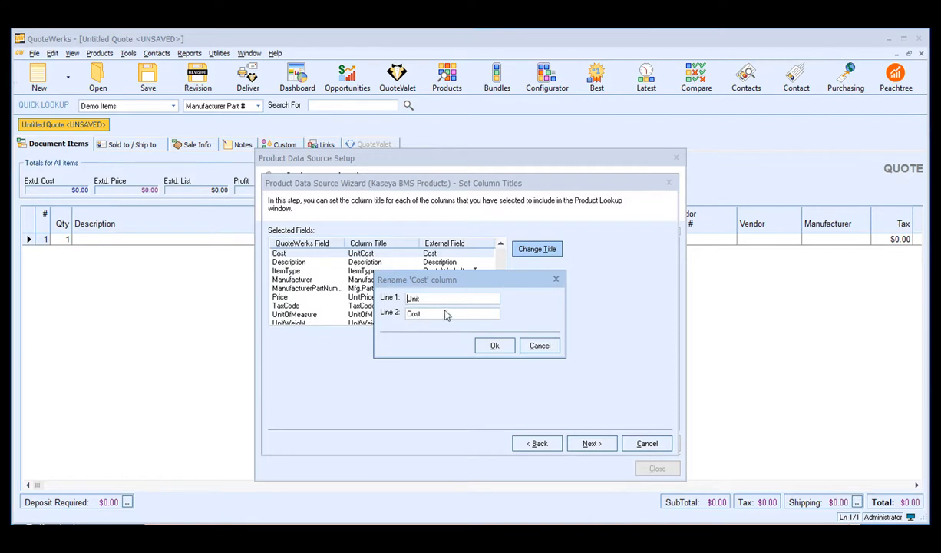
pyautogui.click(542, 344)
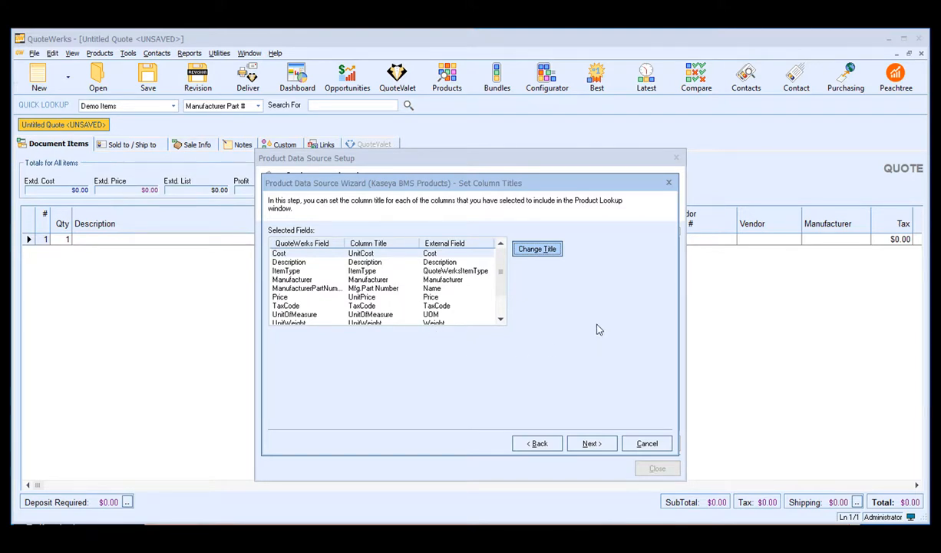
pyautogui.click(598, 445)
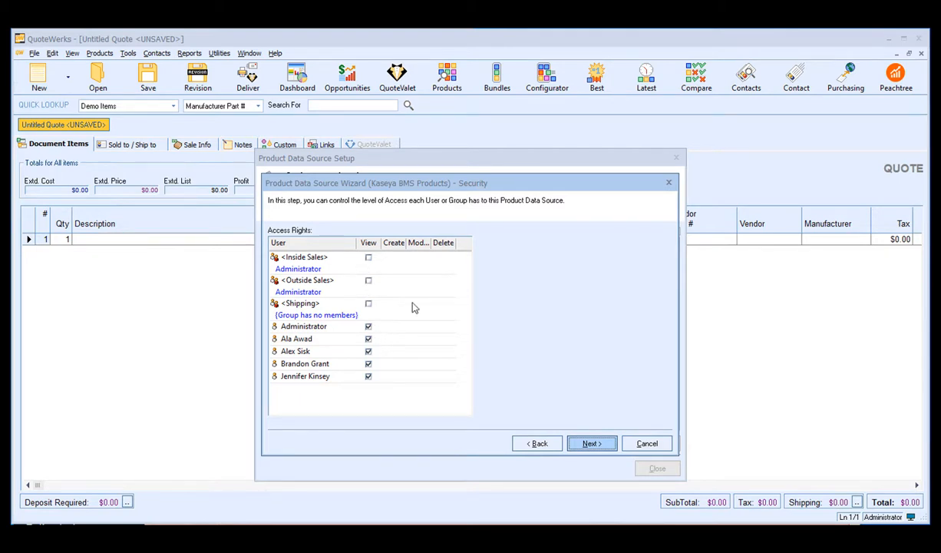
# - Accept the access rights, try the disable and show-all options but leave both off, and finish the Kaseya BMS Products data source
pyautogui.click(591, 443)
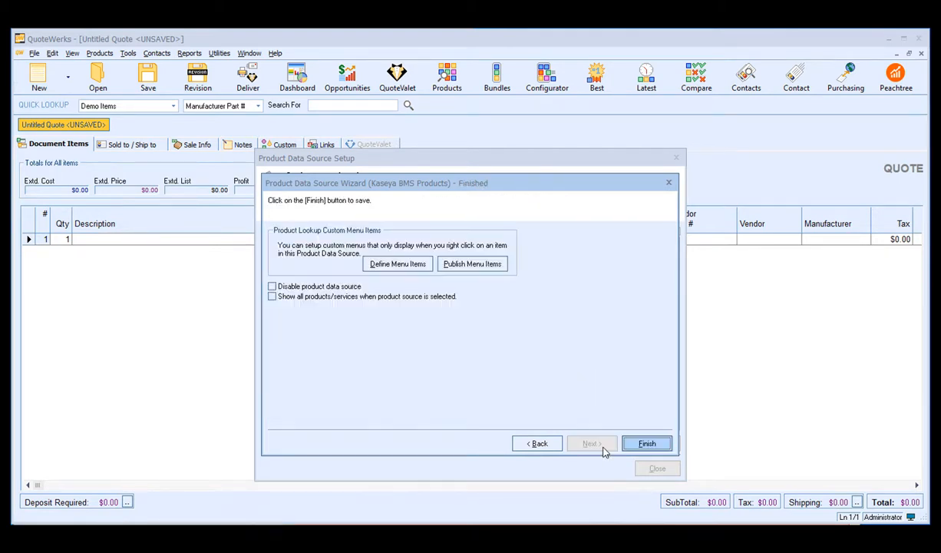
pyautogui.click(290, 288)
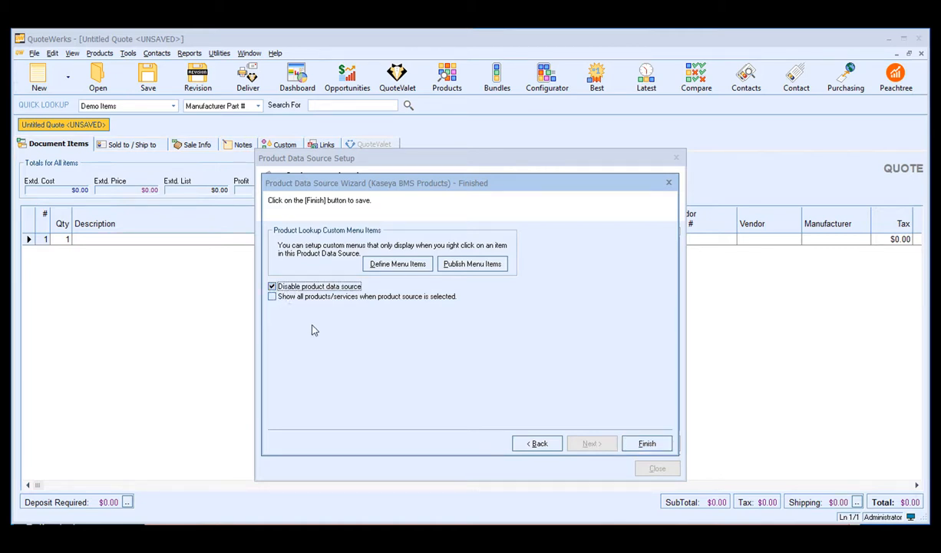
pyautogui.click(271, 287)
pyautogui.click(271, 296)
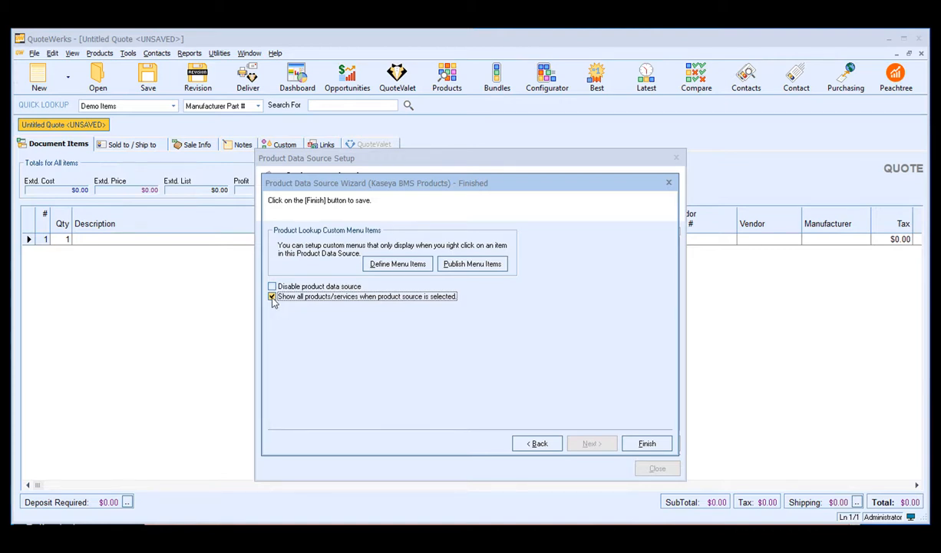
pyautogui.click(271, 297)
pyautogui.click(647, 443)
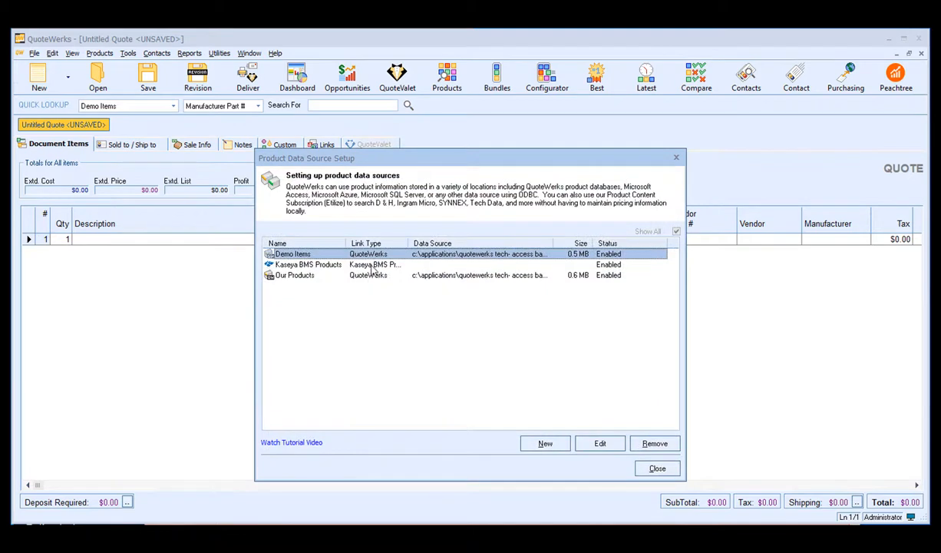
pyautogui.moveTo(410, 243); pyautogui.dragTo(445, 244)
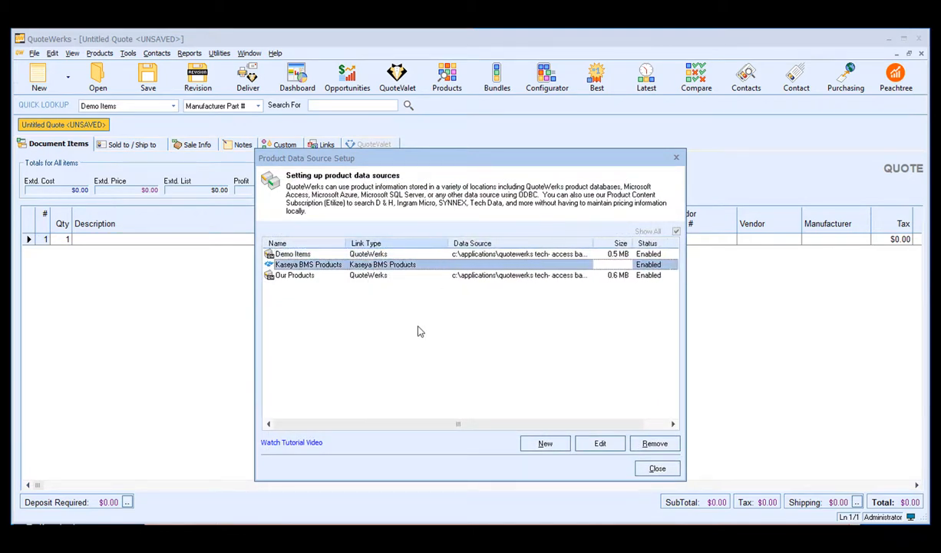
# - Start a new product data source of type Kaseya BMS Services and accept its default column mapping
pyautogui.click(561, 452)
pyautogui.click(442, 243)
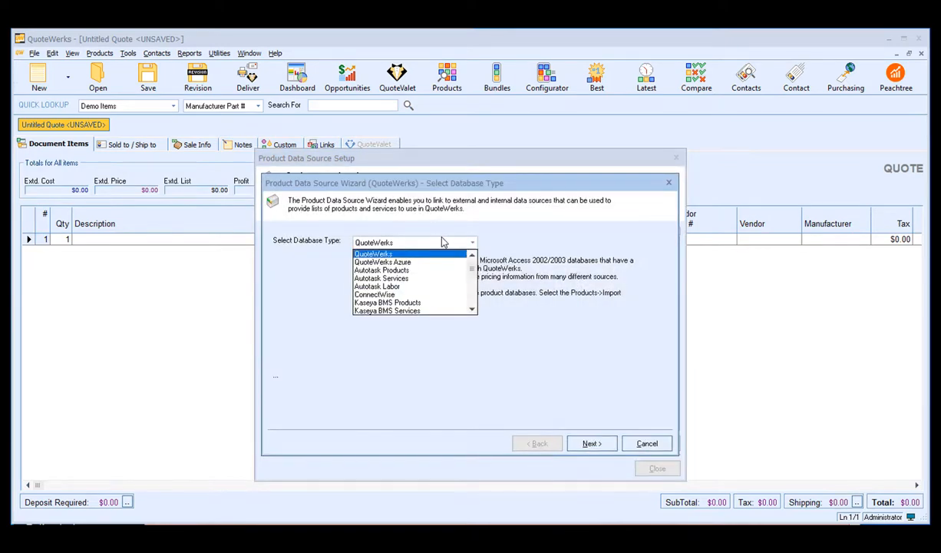
pyautogui.click(433, 312)
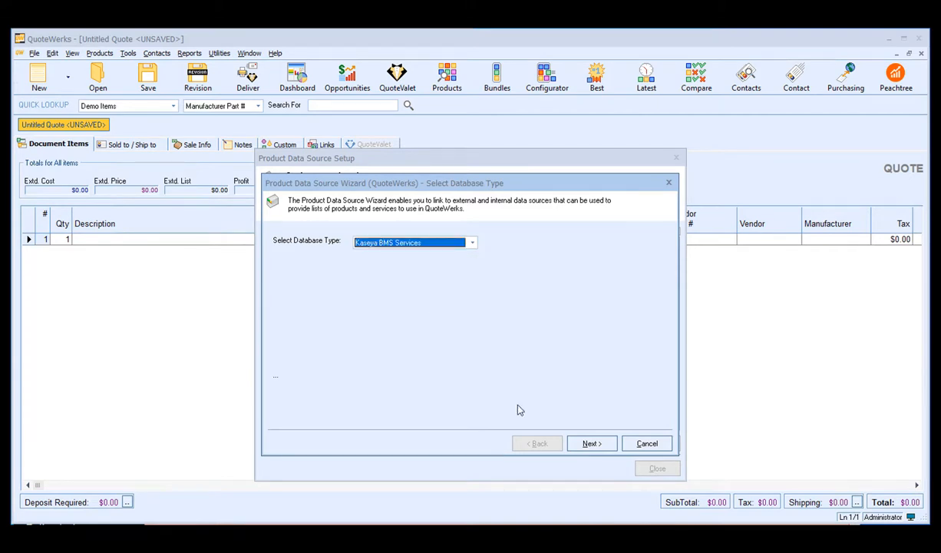
pyautogui.click(587, 444)
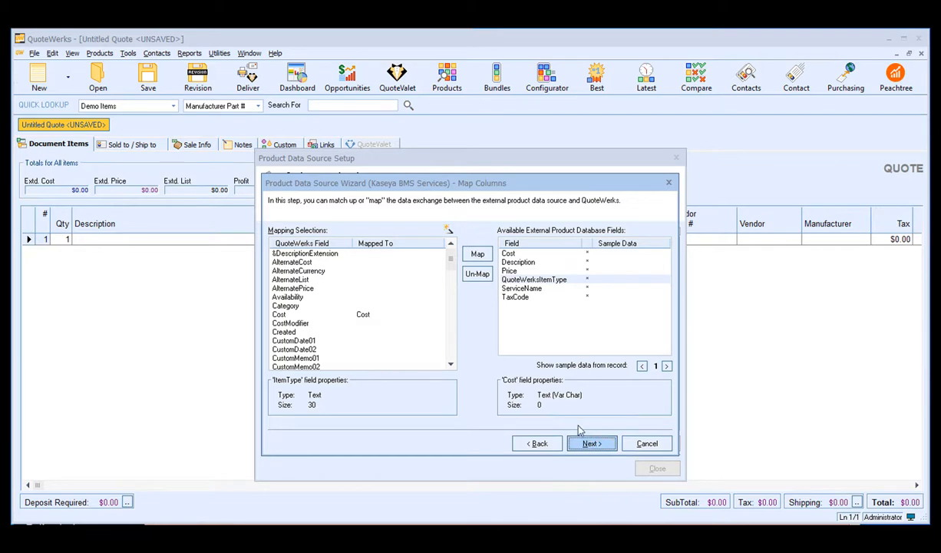
pyautogui.click(607, 447)
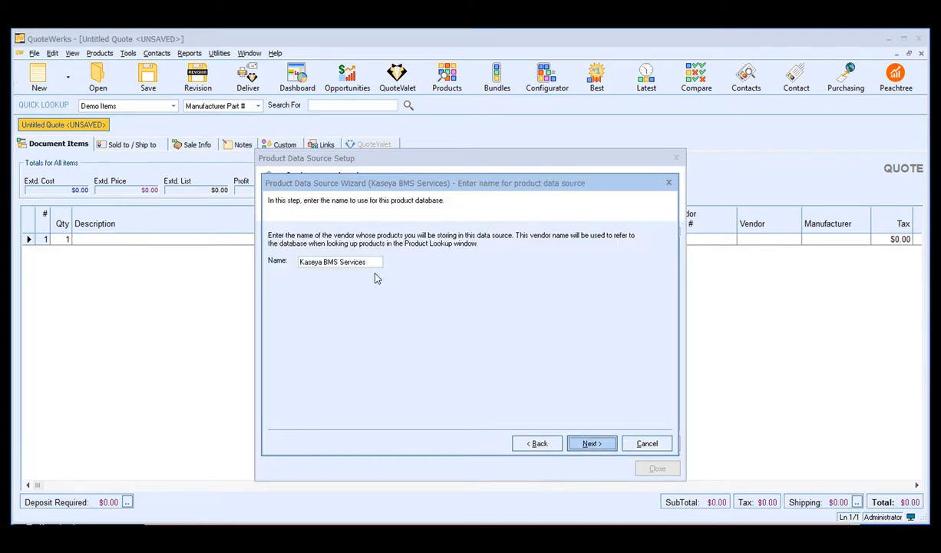
# - Keep the name Kaseya BMS Services, accept the default column titles and access rights, and finish the product data source setup
pyautogui.click(592, 443)
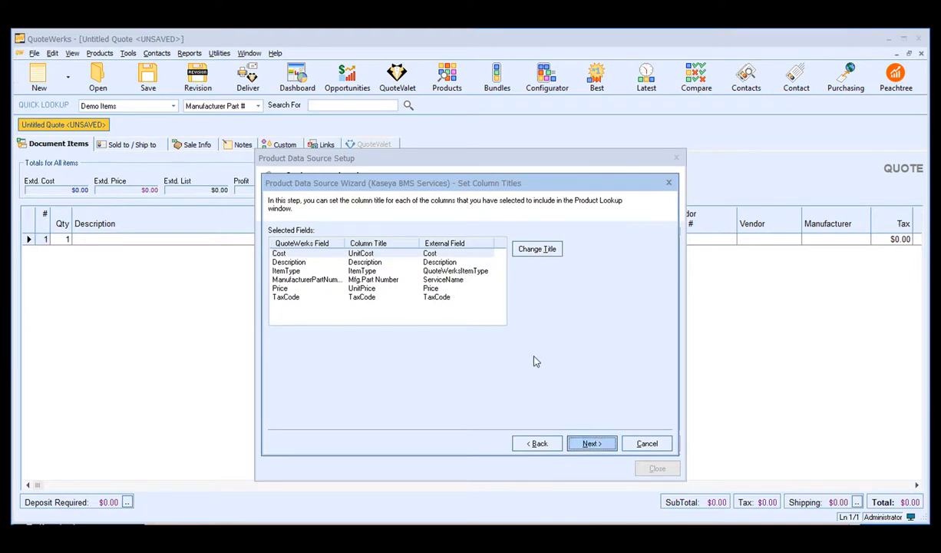
pyautogui.click(591, 444)
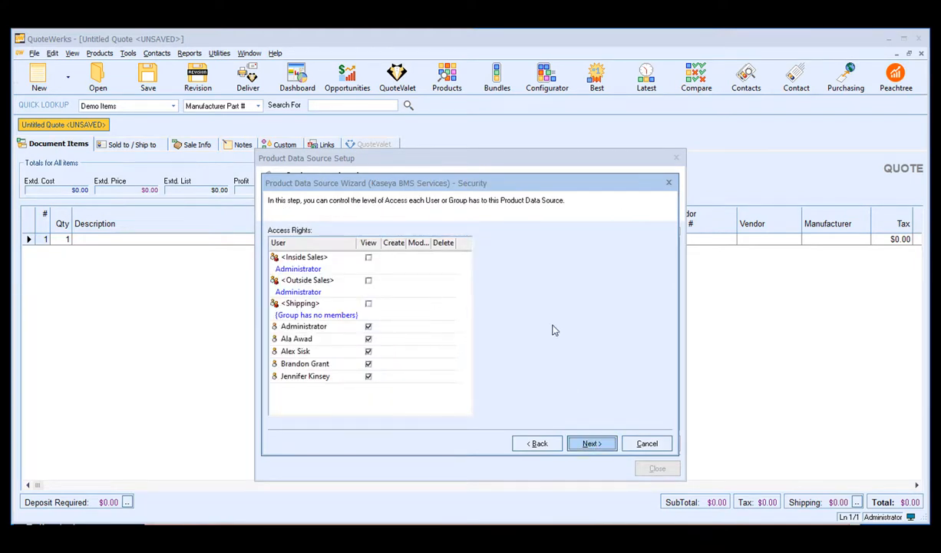
pyautogui.click(605, 445)
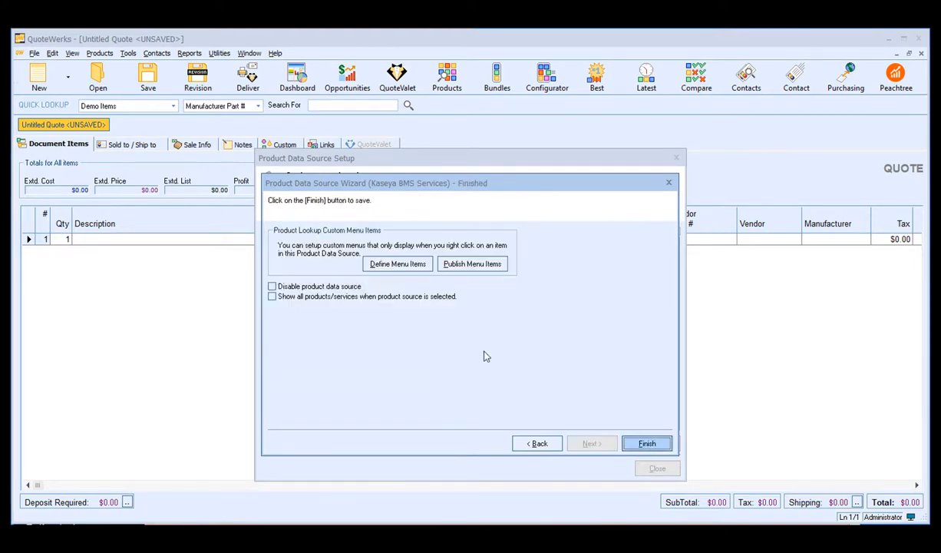
pyautogui.click(647, 443)
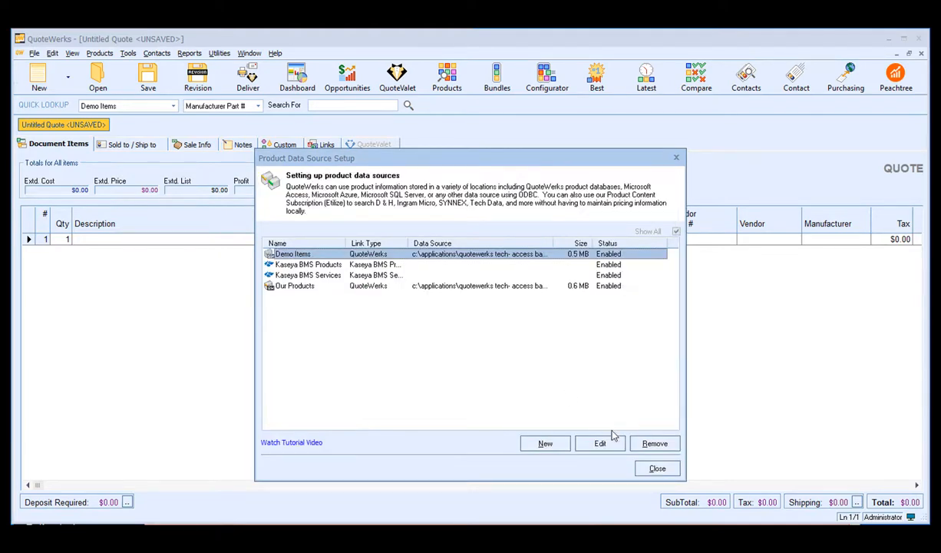
pyautogui.click(653, 468)
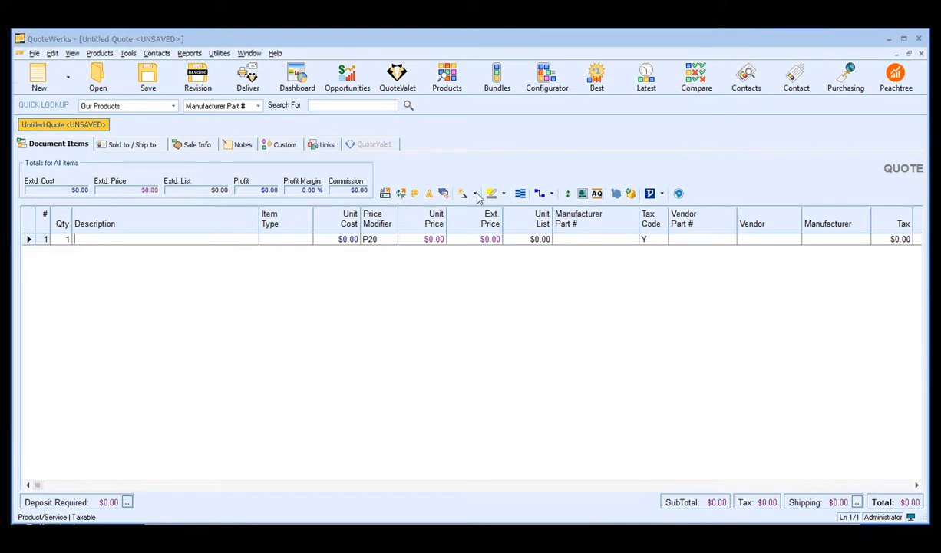
# - Open the product lookup and view the Kaseya BMS Products and Kaseya BMS Services sources, ending on Kaseya BMS Products
pyautogui.click(448, 77)
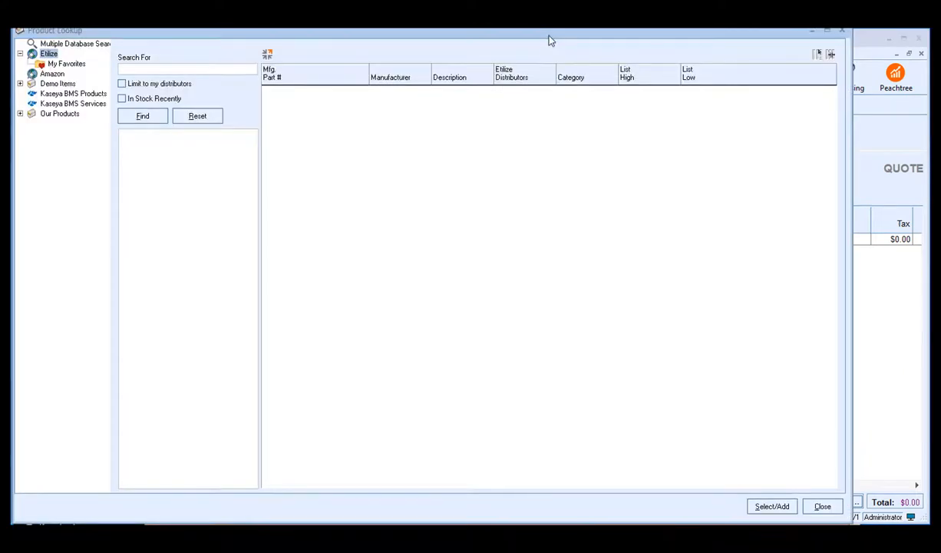
pyautogui.click(73, 96)
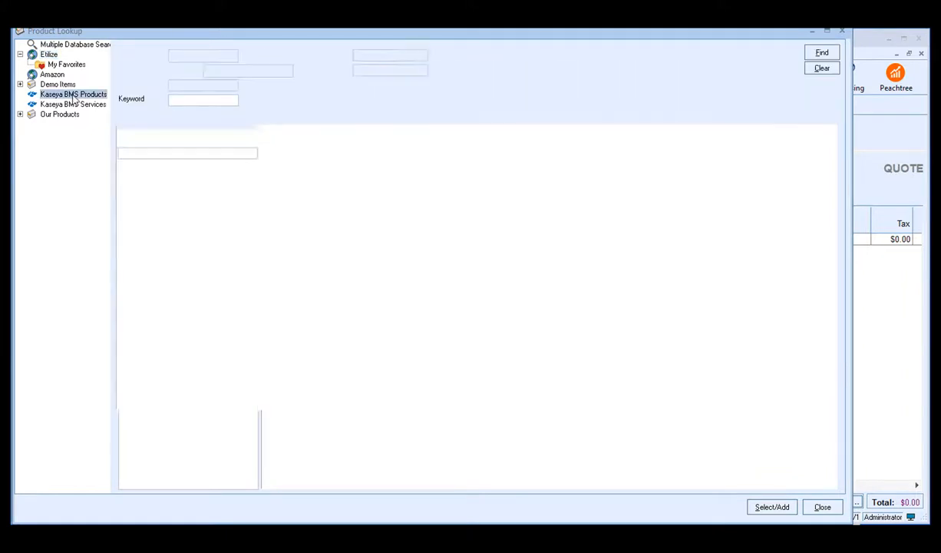
pyautogui.click(82, 105)
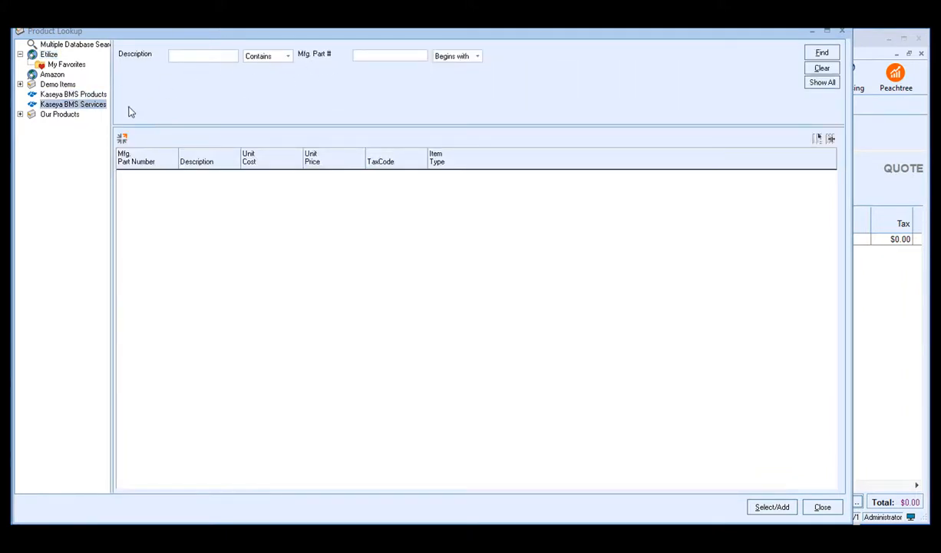
pyautogui.click(82, 95)
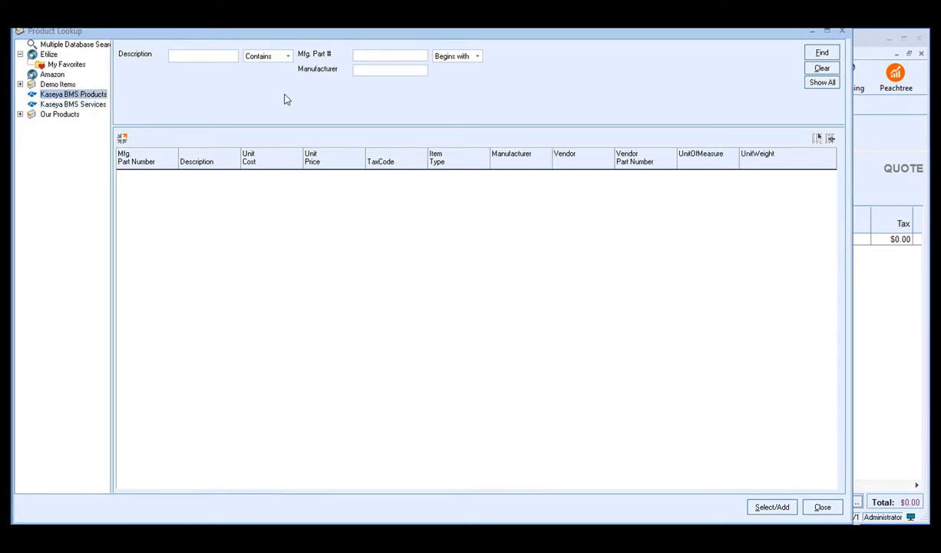